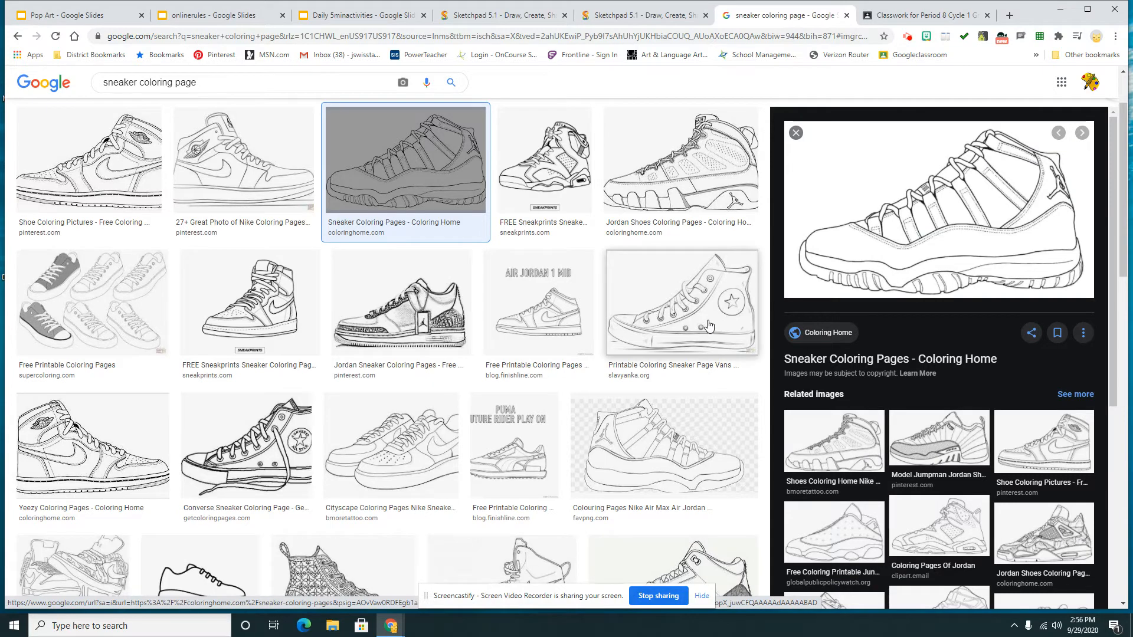
- Save the enlarged high-top sneaker coloring image as the JPEG 9iRaboj4T in the Downloads folder
{"action": "right_click", "coordinate": [882, 225]}
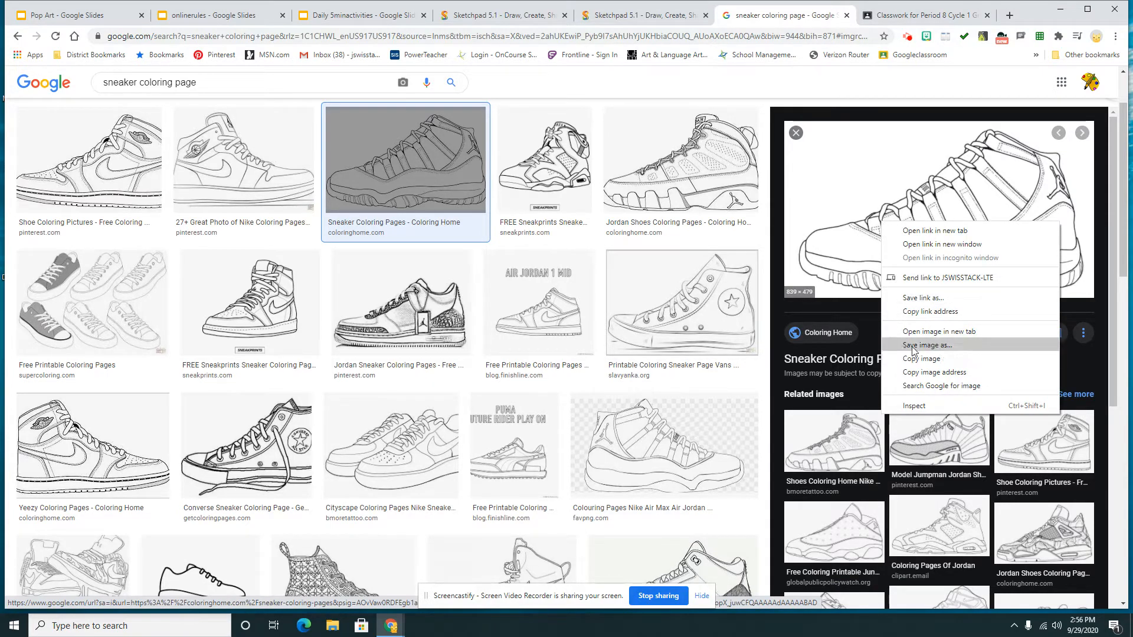
{"action": "left_click", "coordinate": [951, 347]}
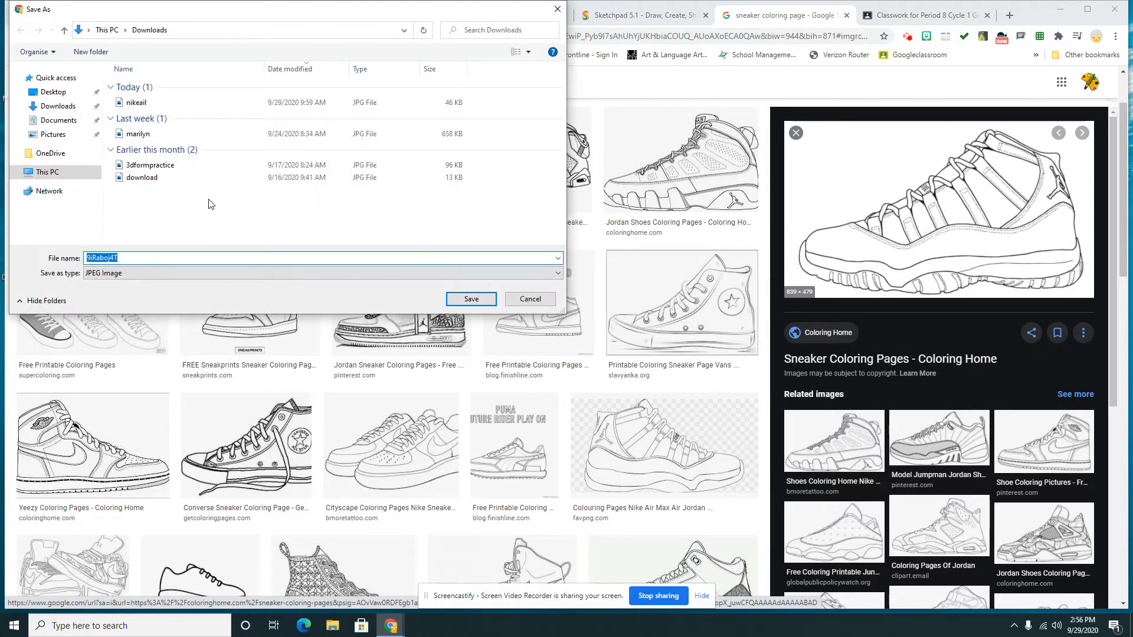
{"action": "left_click", "coordinate": [59, 105]}
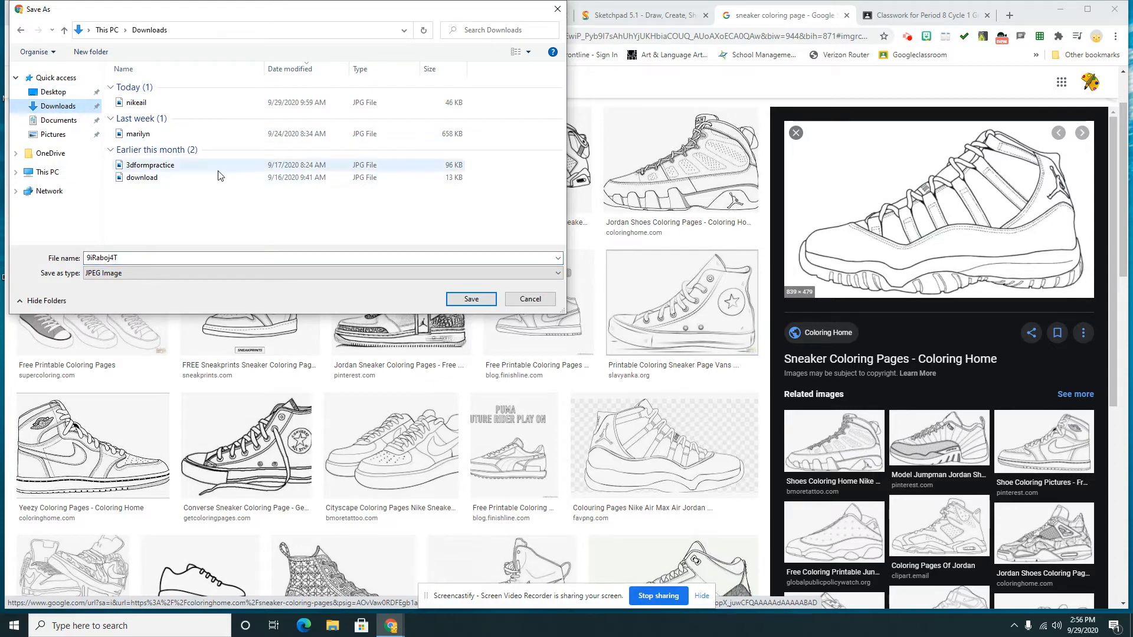
{"action": "left_click", "coordinate": [466, 303]}
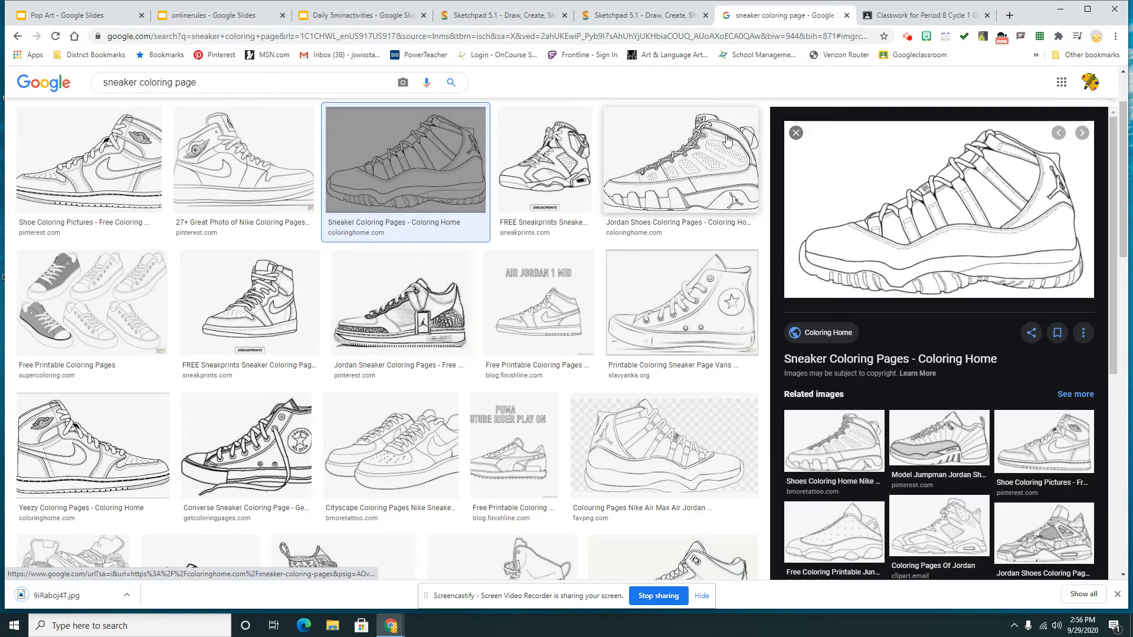
- Switch to the finished pop art example in Sketchpad and examine both color versions of the cartoon image
{"action": "left_click", "coordinate": [478, 12]}
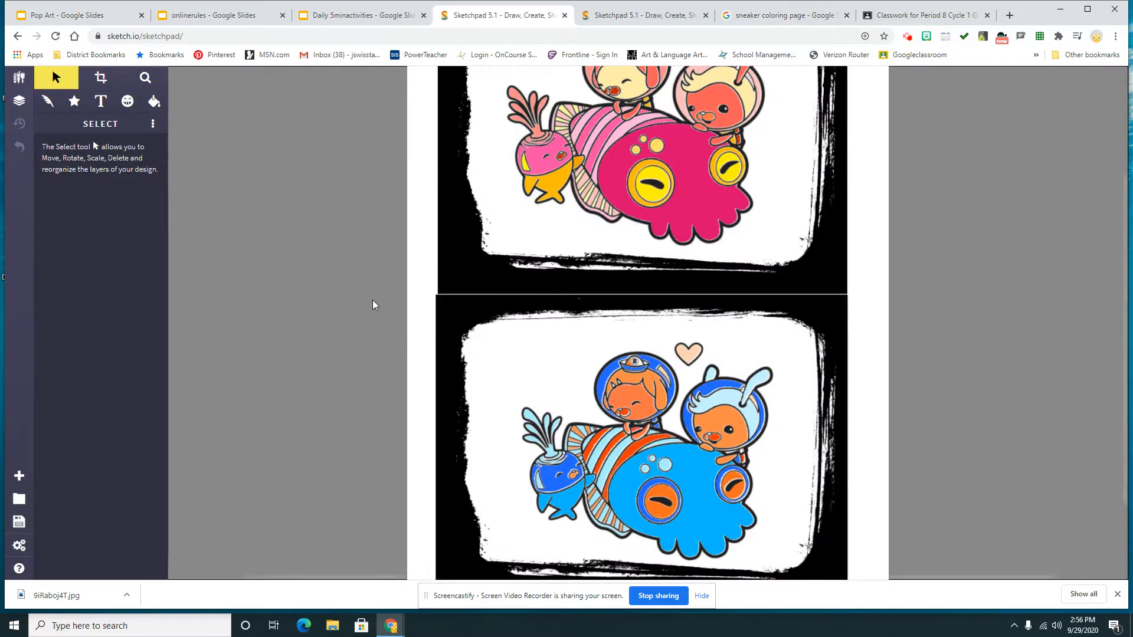
{"action": "scroll", "coordinate": [380, 323], "scroll_direction": "up", "scroll_amount": 2}
{"action": "scroll", "coordinate": [380, 322], "scroll_direction": "down", "scroll_amount": 1}
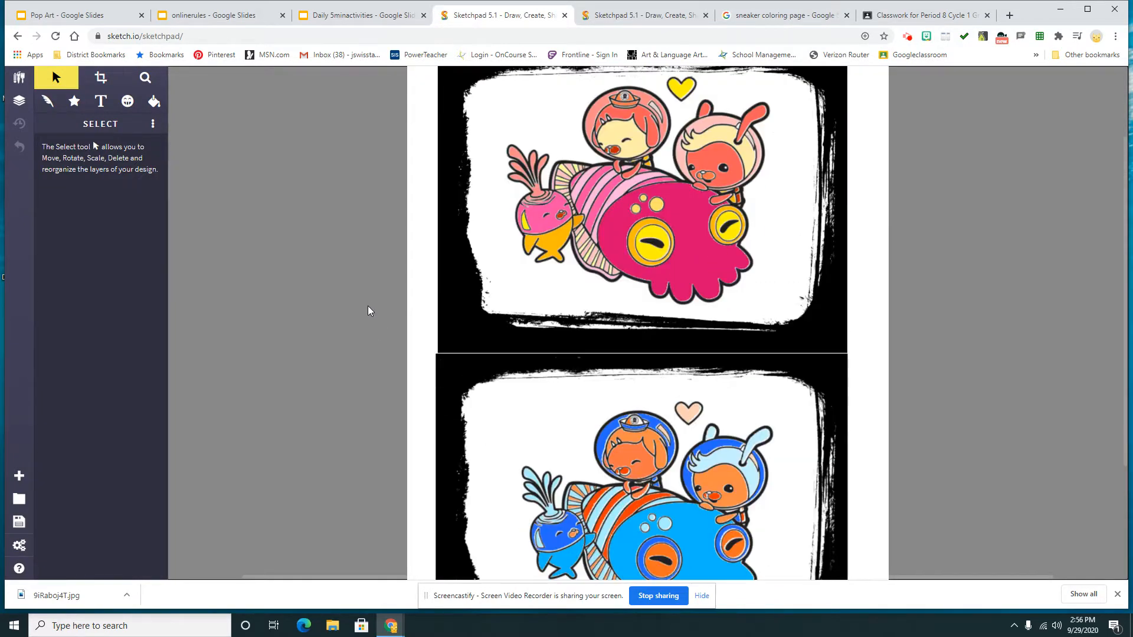
{"action": "scroll", "coordinate": [368, 313], "scroll_direction": "down", "scroll_amount": 2}
{"action": "scroll", "coordinate": [369, 316], "scroll_direction": "up", "scroll_amount": 3}
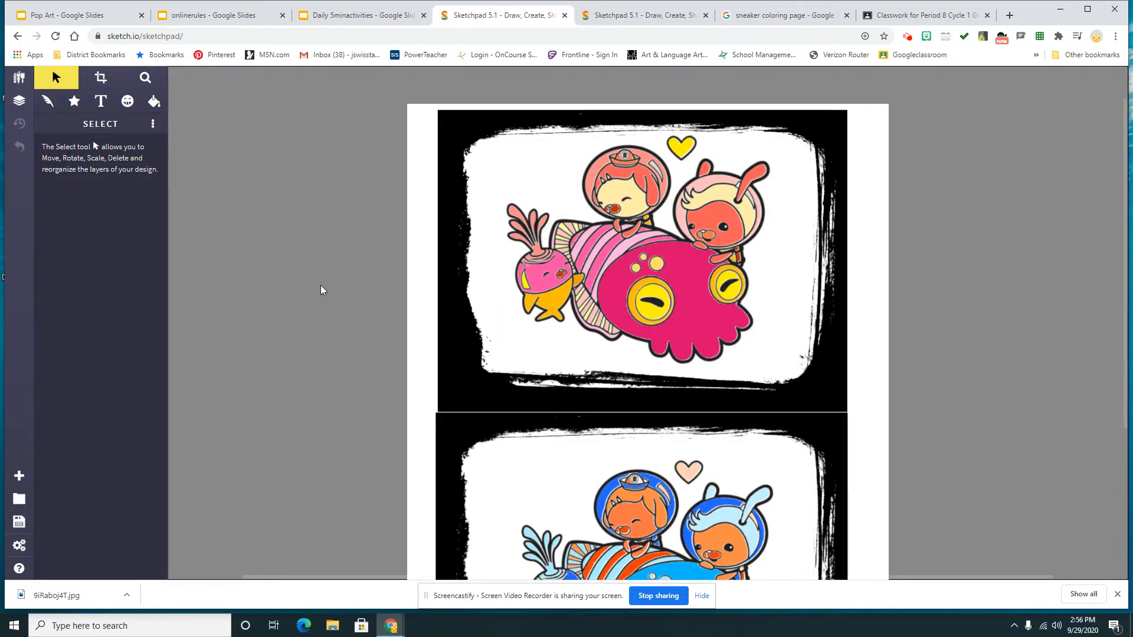
{"action": "scroll", "coordinate": [398, 331], "scroll_direction": "down", "scroll_amount": 3}
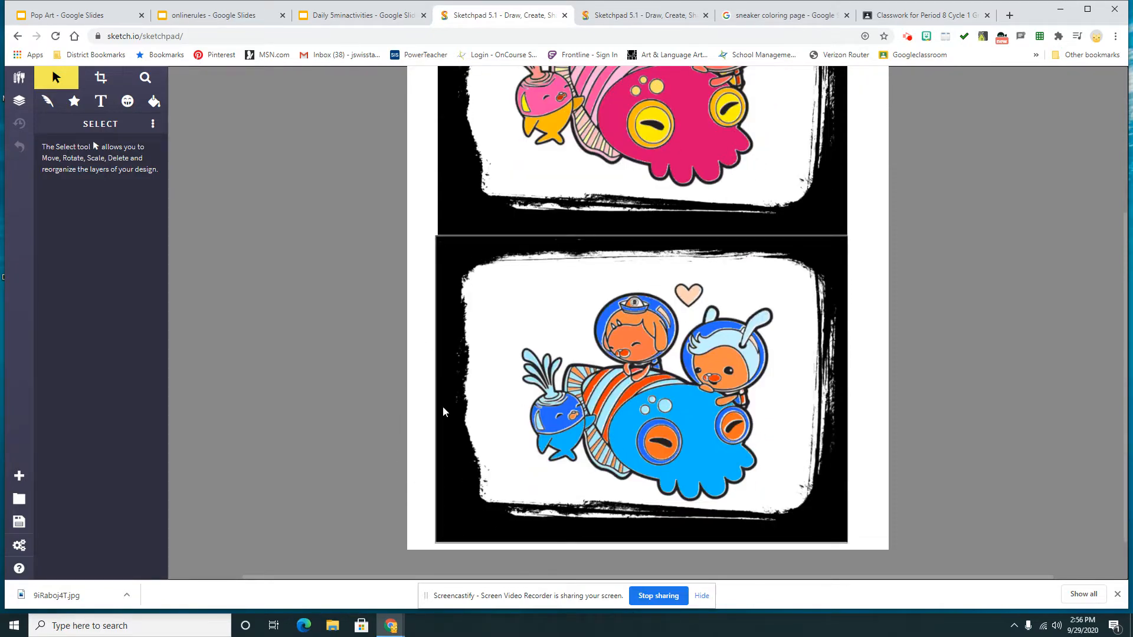
- Create a new blank 8.5 x 11 (Letter) document in the other Sketchpad tab
{"action": "left_click", "coordinate": [622, 12]}
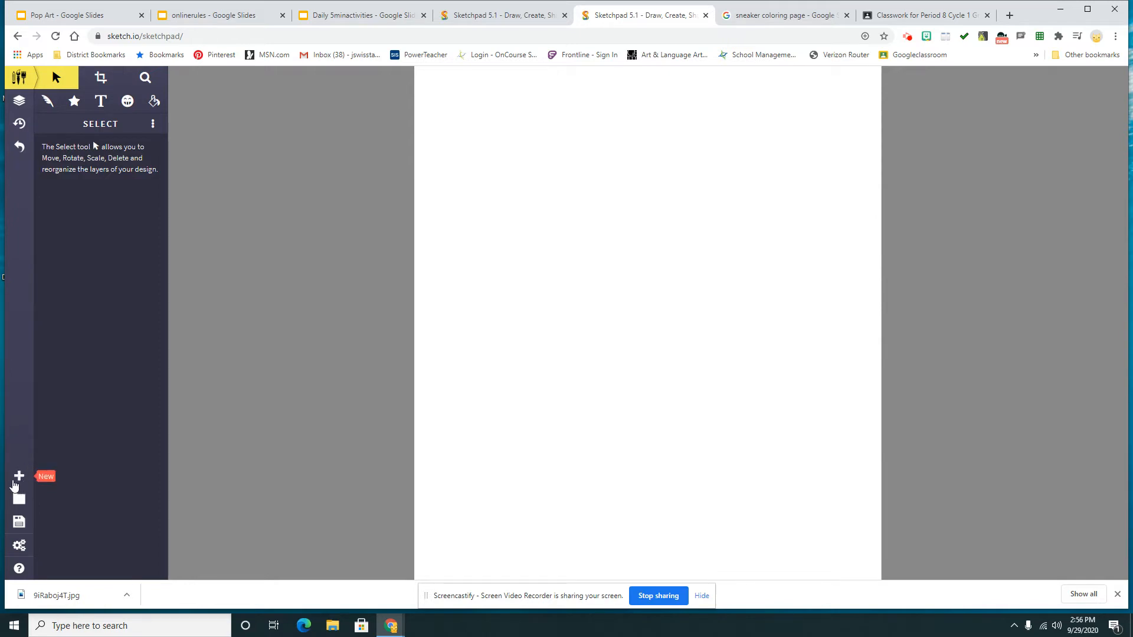
{"action": "left_click", "coordinate": [20, 478]}
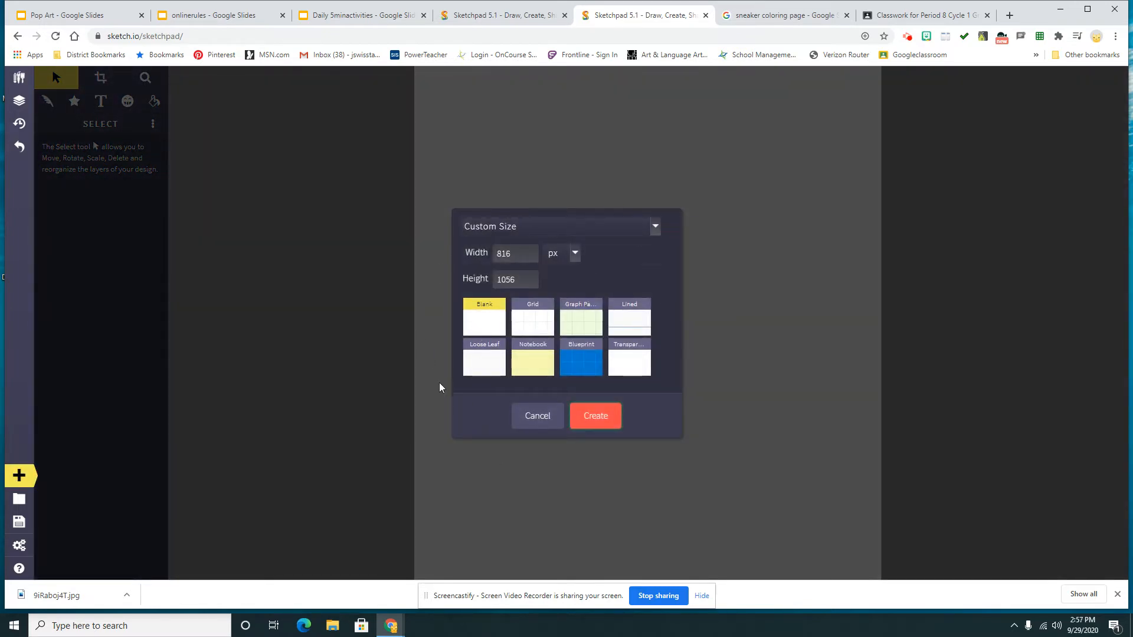
{"action": "left_click", "coordinate": [655, 236]}
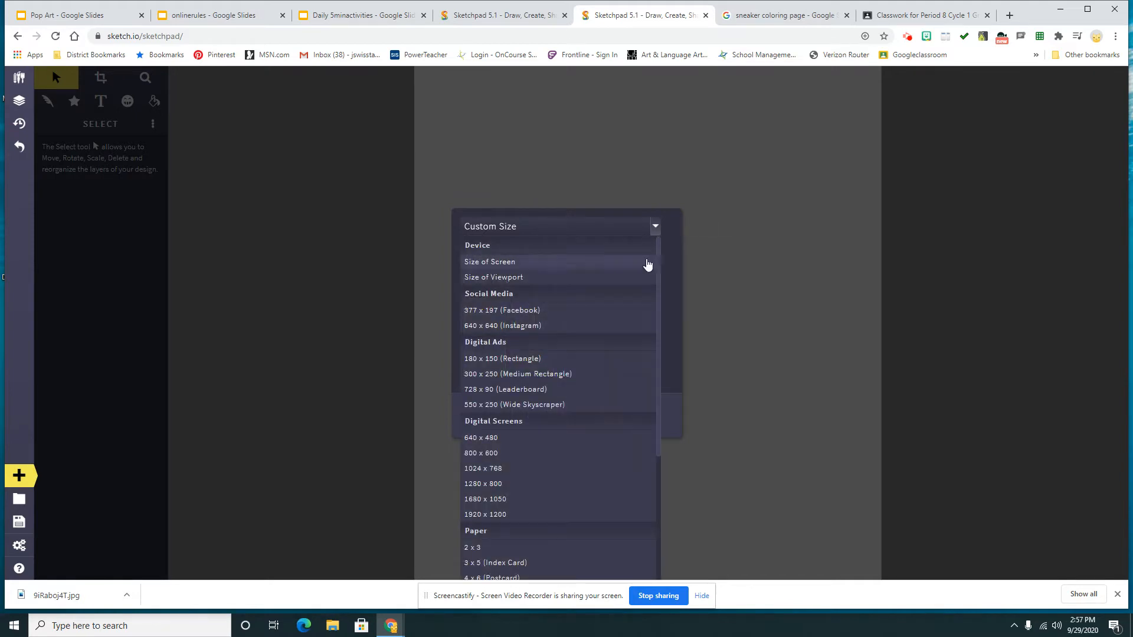
{"action": "scroll", "coordinate": [637, 307], "scroll_direction": "down", "scroll_amount": 3}
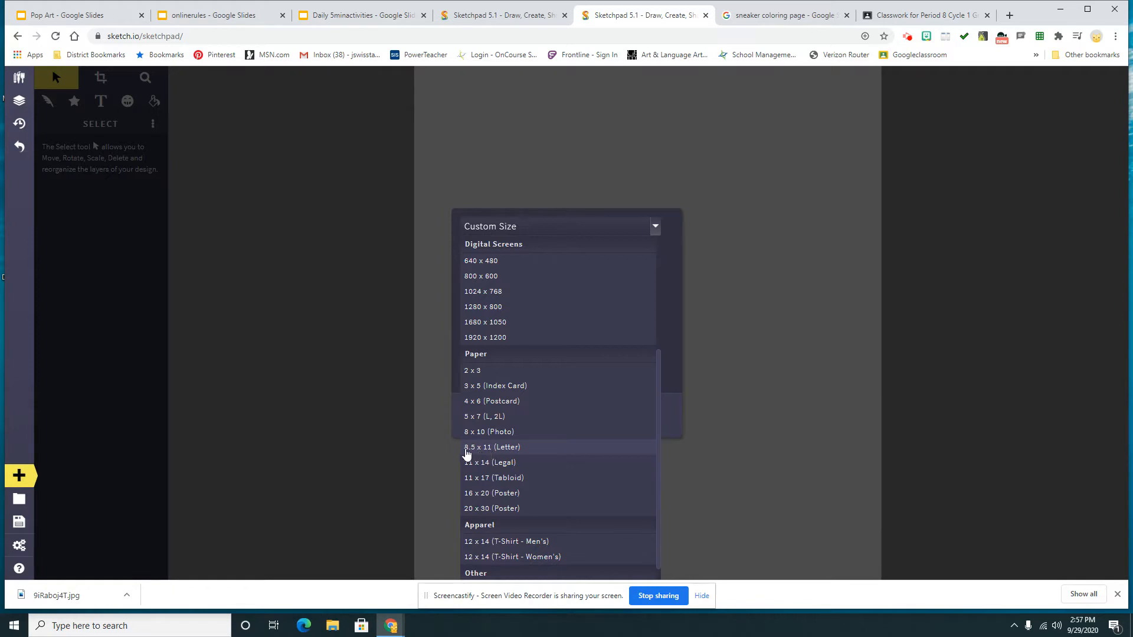
{"action": "left_click", "coordinate": [472, 452]}
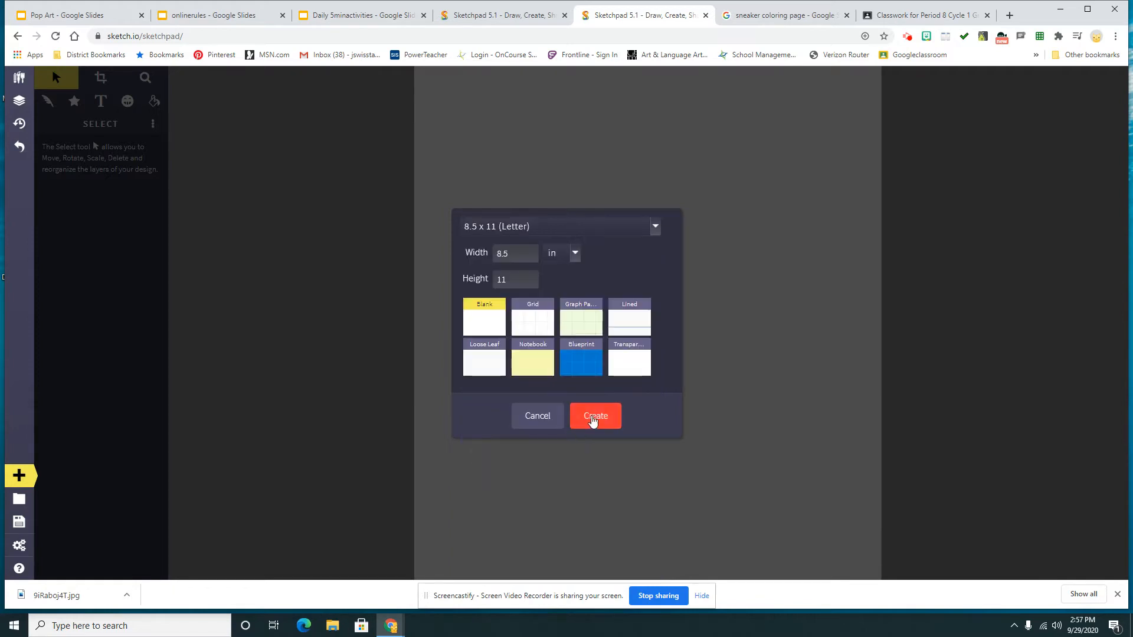
{"action": "left_click", "coordinate": [594, 416]}
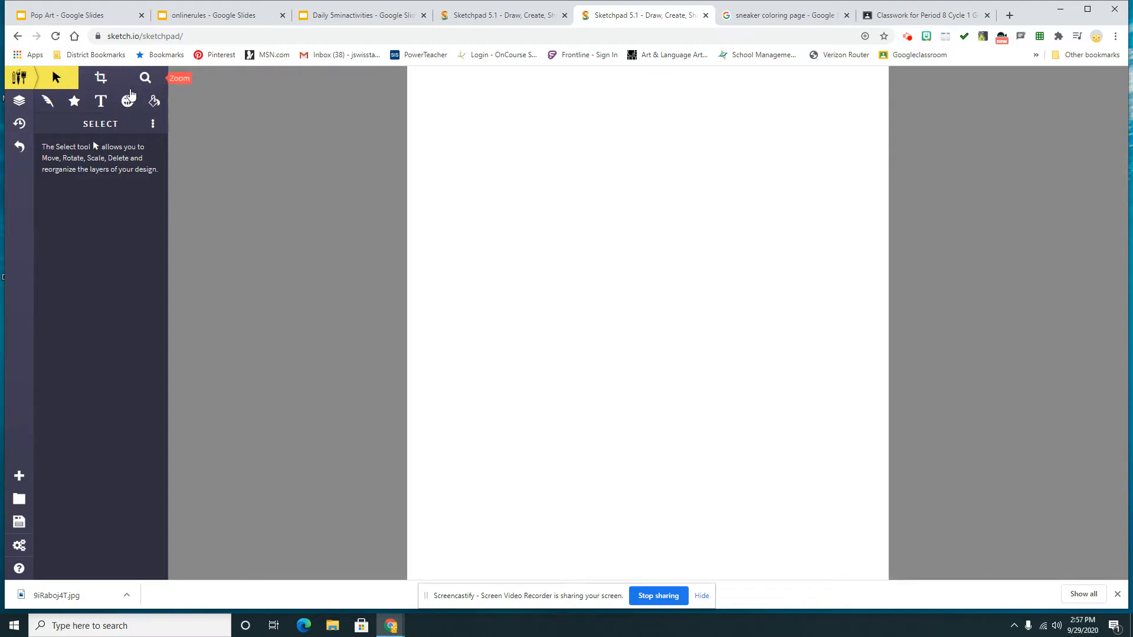
- Load the 9iRaboj4T image from Downloads into the document and place it across the upper half of the page
{"action": "left_click", "coordinate": [129, 104]}
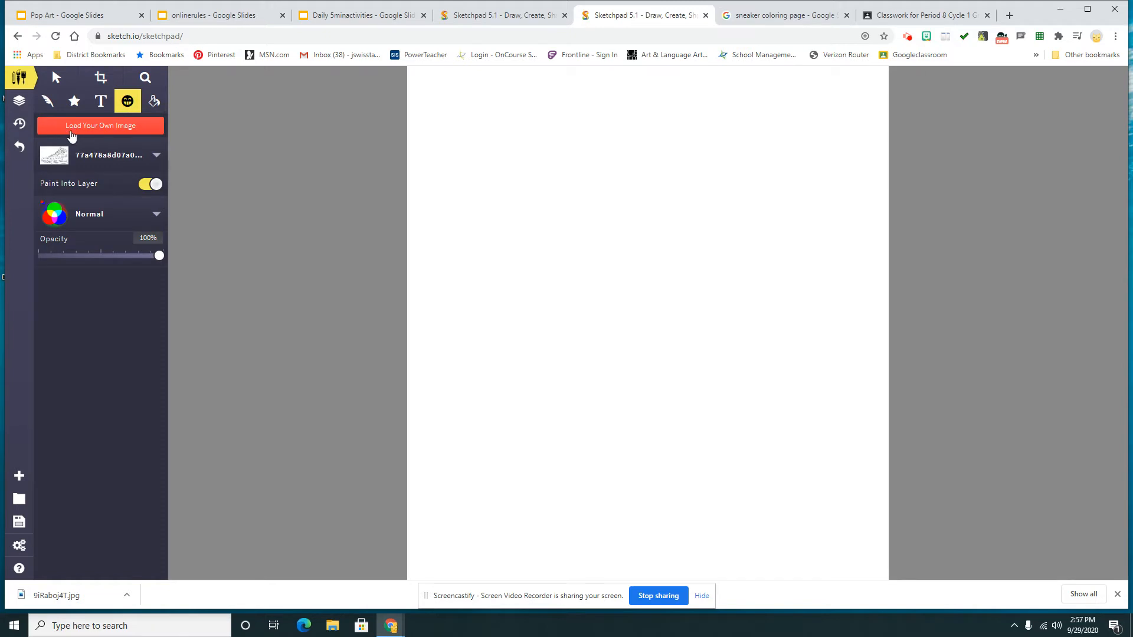
{"action": "left_click", "coordinate": [109, 128]}
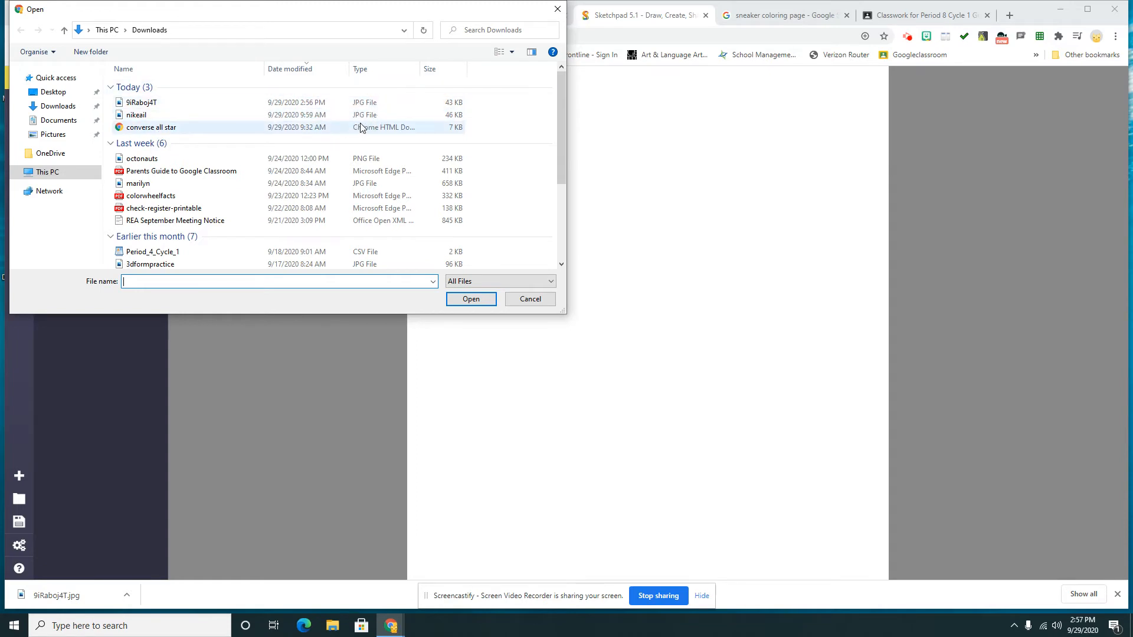
{"action": "left_click", "coordinate": [153, 106]}
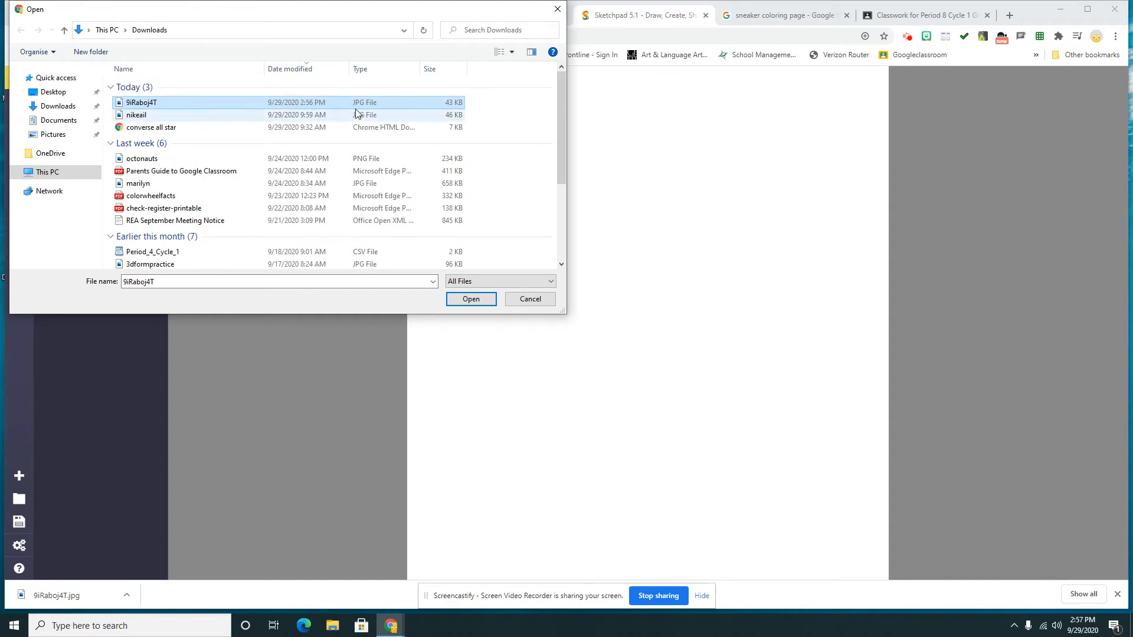
{"action": "left_click", "coordinate": [470, 299]}
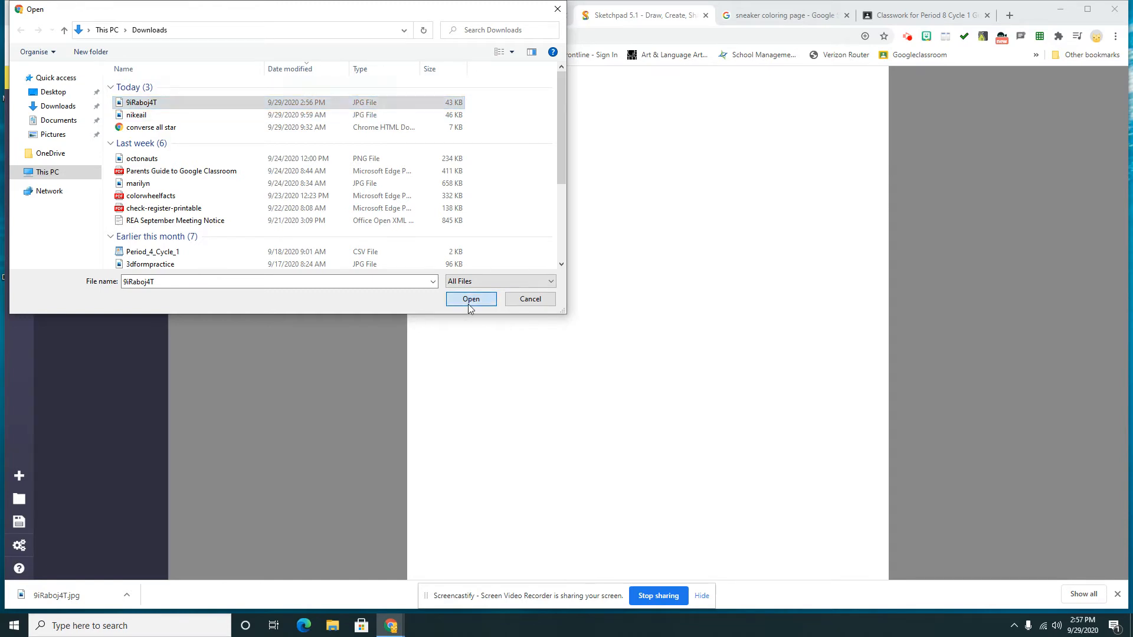
{"action": "left_click_drag", "start_coordinate": [684, 366], "coordinate": [679, 242]}
- Copy the sneaker image, paste a duplicate, and position it directly beneath the original on the page
{"action": "right_click", "coordinate": [561, 240]}
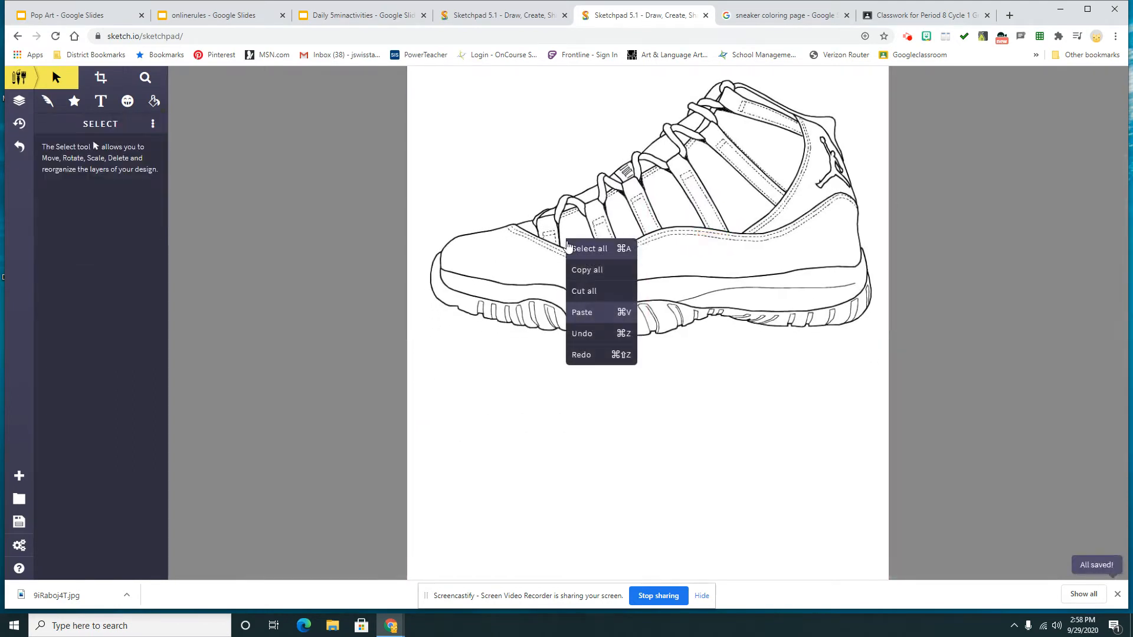
{"action": "left_click", "coordinate": [580, 278]}
{"action": "left_click", "coordinate": [580, 278]}
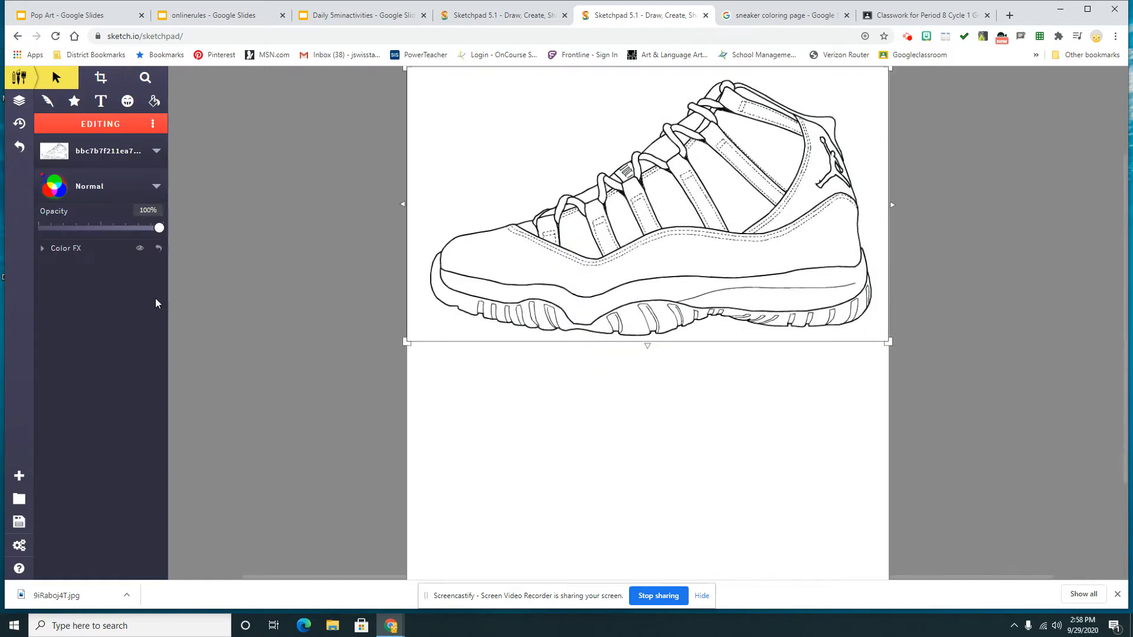
{"action": "right_click", "coordinate": [603, 400]}
{"action": "left_click", "coordinate": [620, 466]}
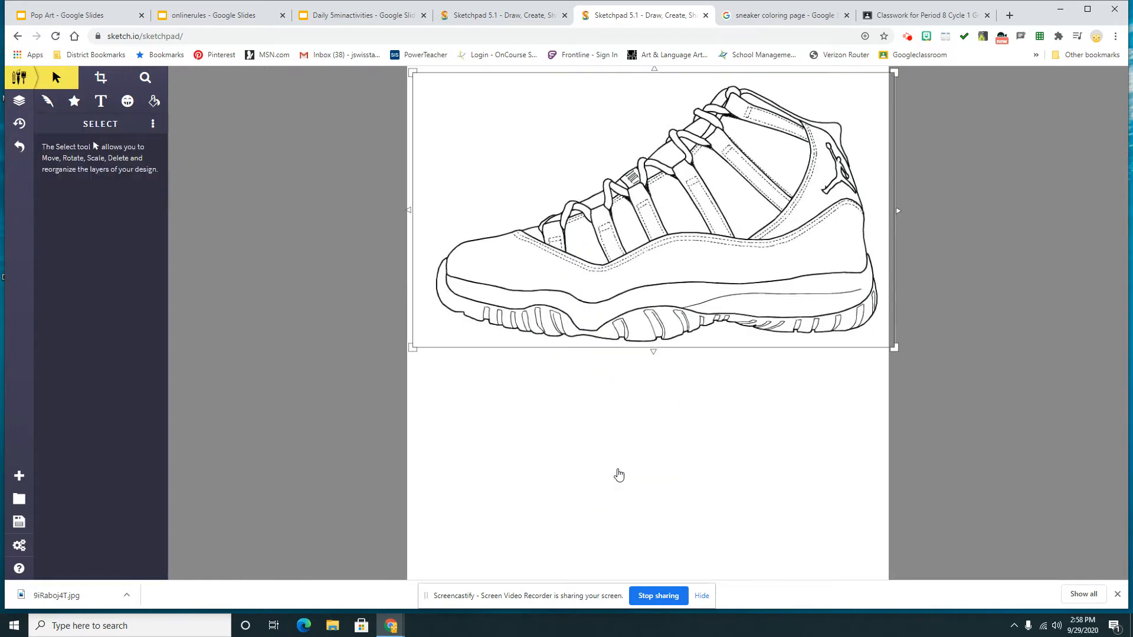
{"action": "left_click_drag", "start_coordinate": [672, 289], "coordinate": [666, 557]}
{"action": "scroll", "coordinate": [972, 462], "scroll_direction": "down", "scroll_amount": 2}
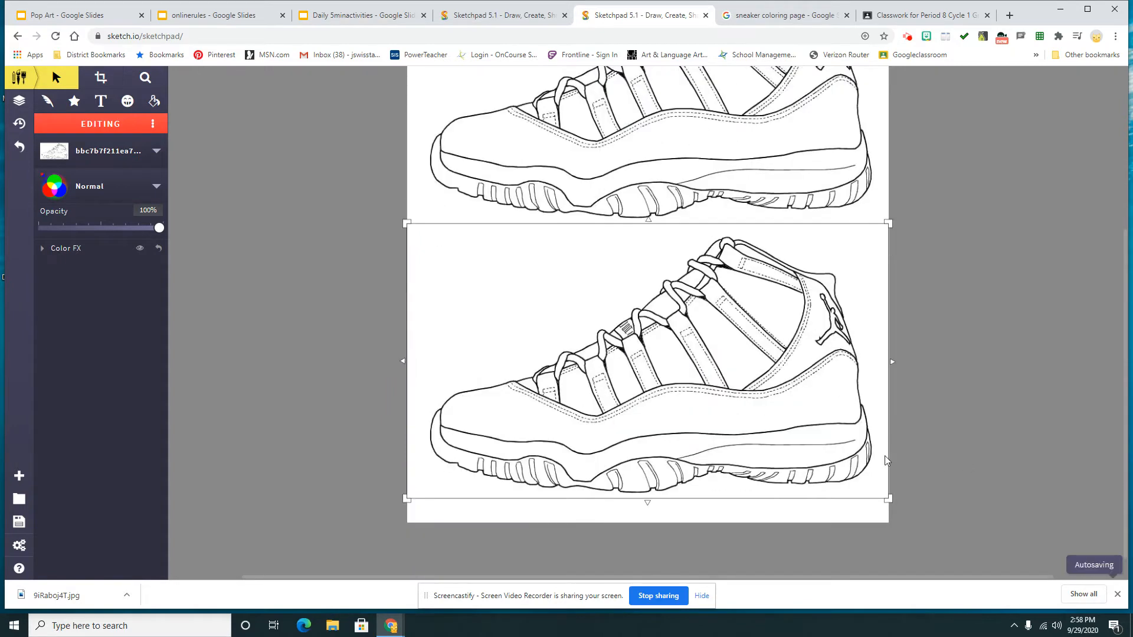
{"action": "left_click_drag", "start_coordinate": [689, 368], "coordinate": [691, 369]}
- Activate the fill tool in Pixel Fill mode
{"action": "scroll", "coordinate": [911, 334], "scroll_direction": "up", "scroll_amount": 2}
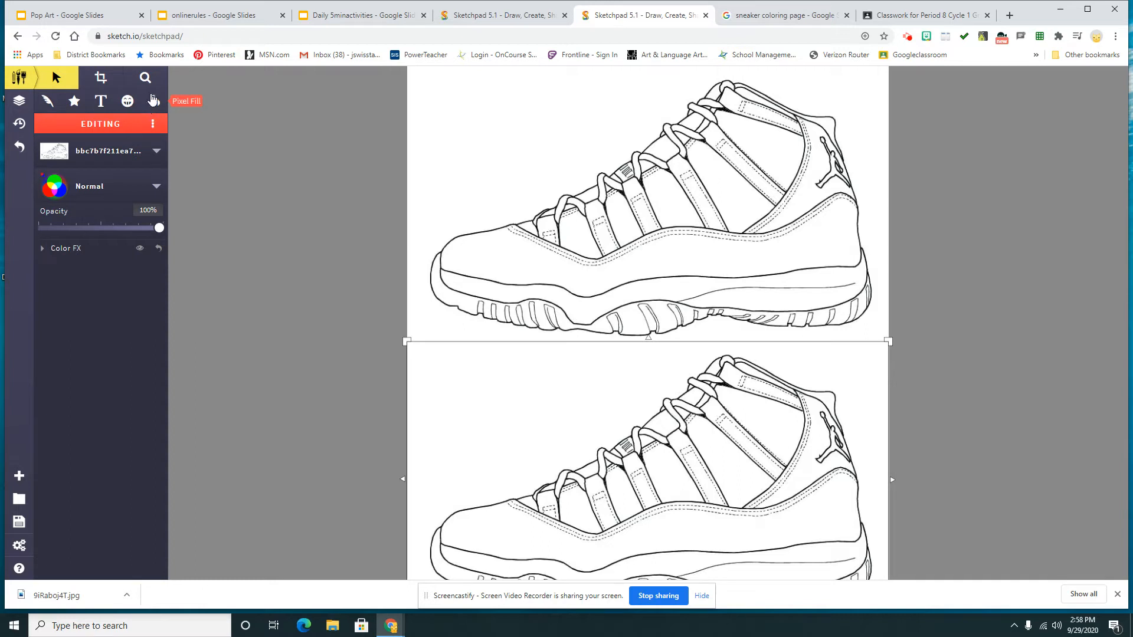
{"action": "left_click", "coordinate": [154, 106]}
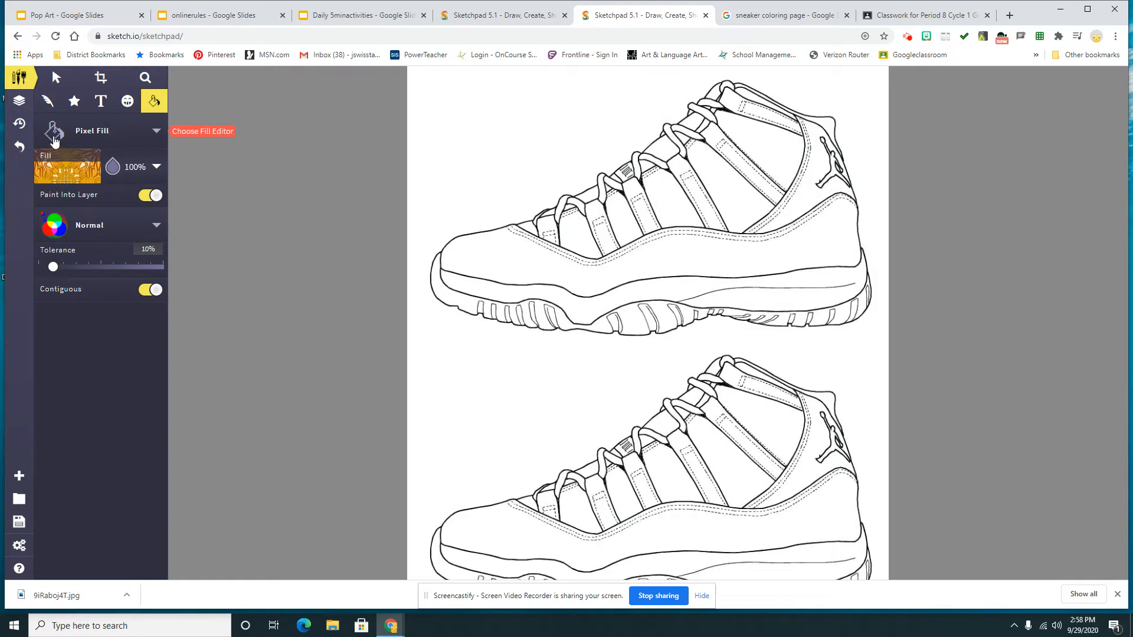
{"action": "left_click", "coordinate": [148, 136]}
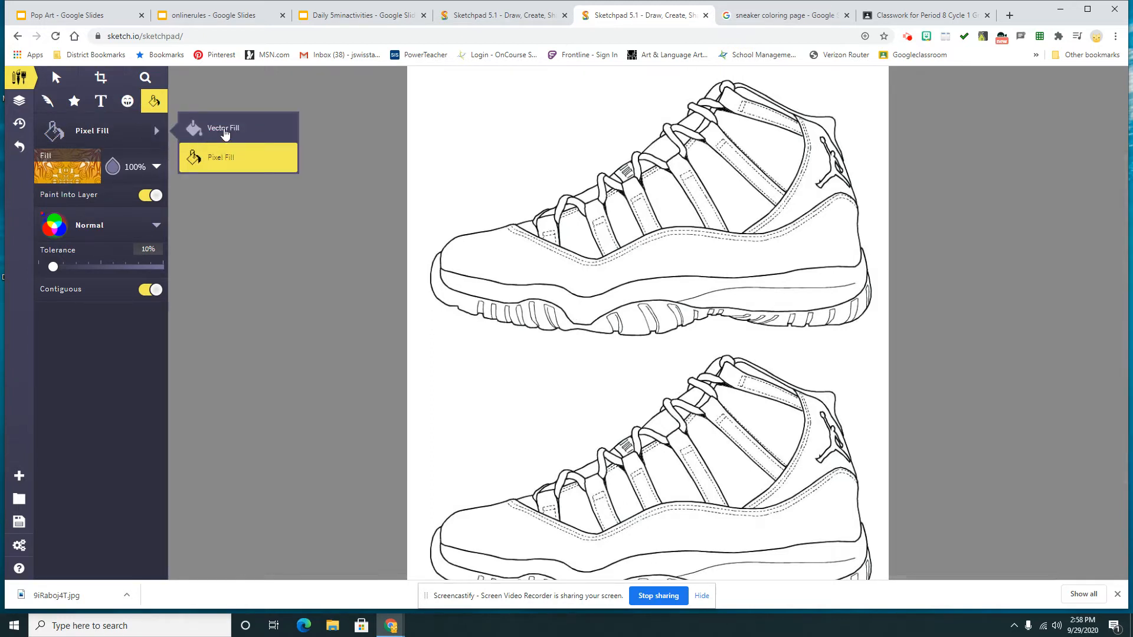
{"action": "left_click", "coordinate": [212, 156]}
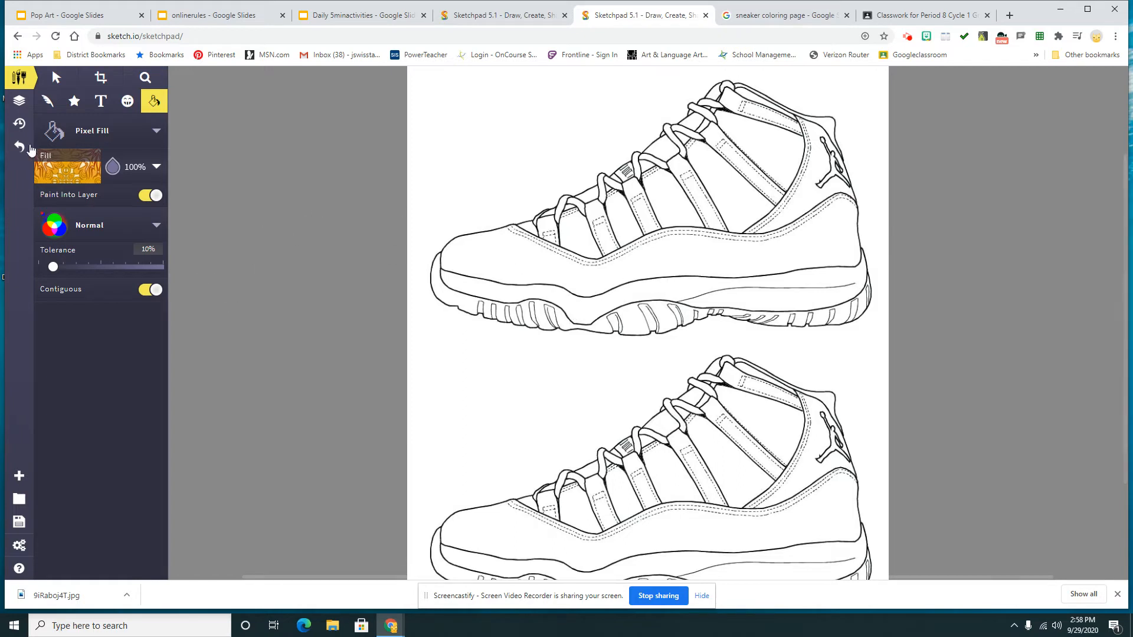
- Look through the color, linear and radial fill types and return to the orange pattern fill
{"action": "left_click", "coordinate": [63, 178]}
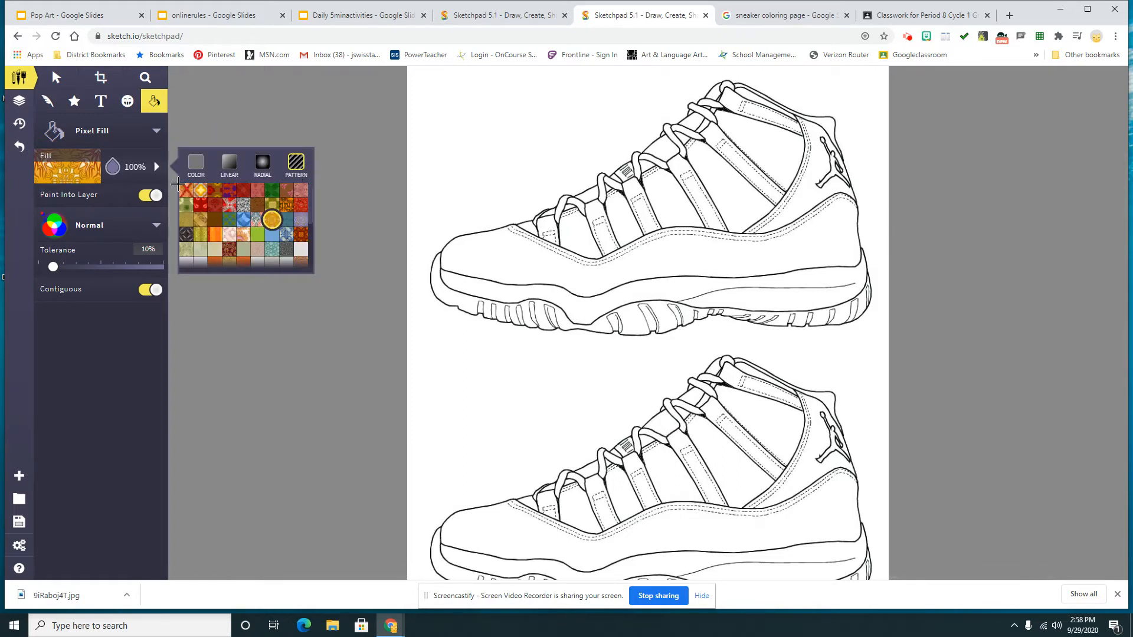
{"action": "left_click", "coordinate": [194, 164]}
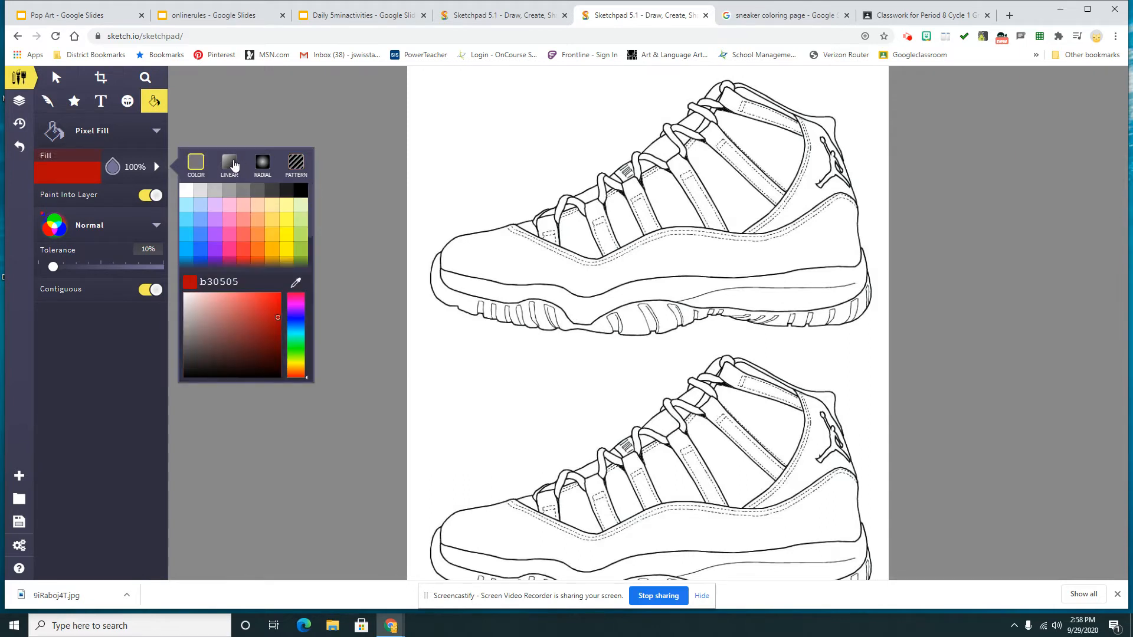
{"action": "left_click", "coordinate": [234, 164]}
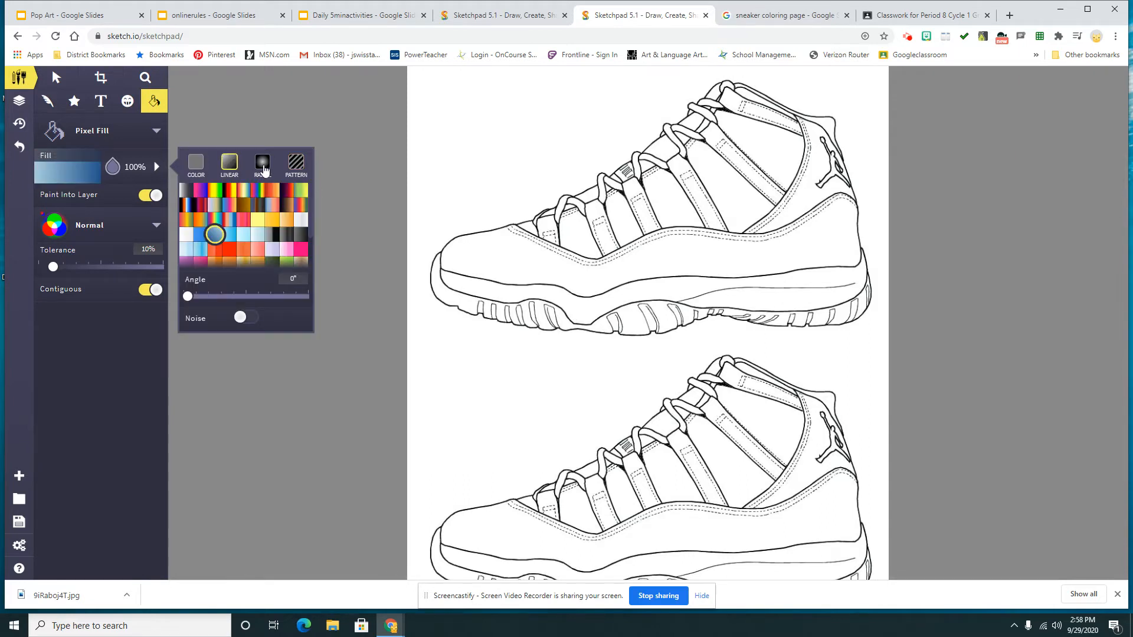
{"action": "left_click", "coordinate": [264, 168]}
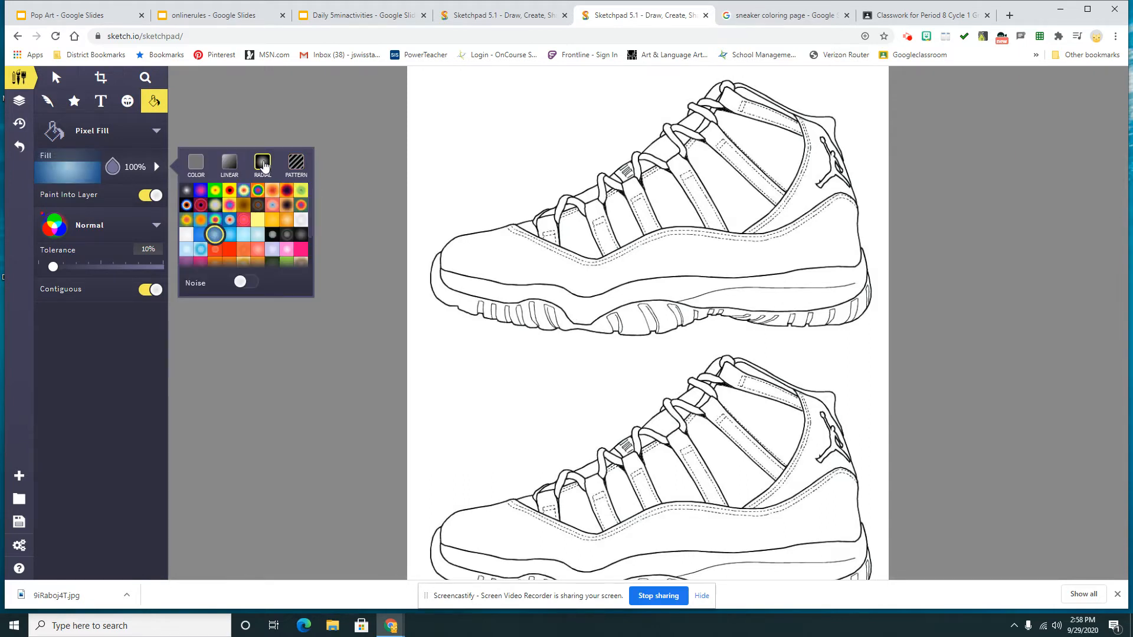
{"action": "left_click", "coordinate": [299, 166]}
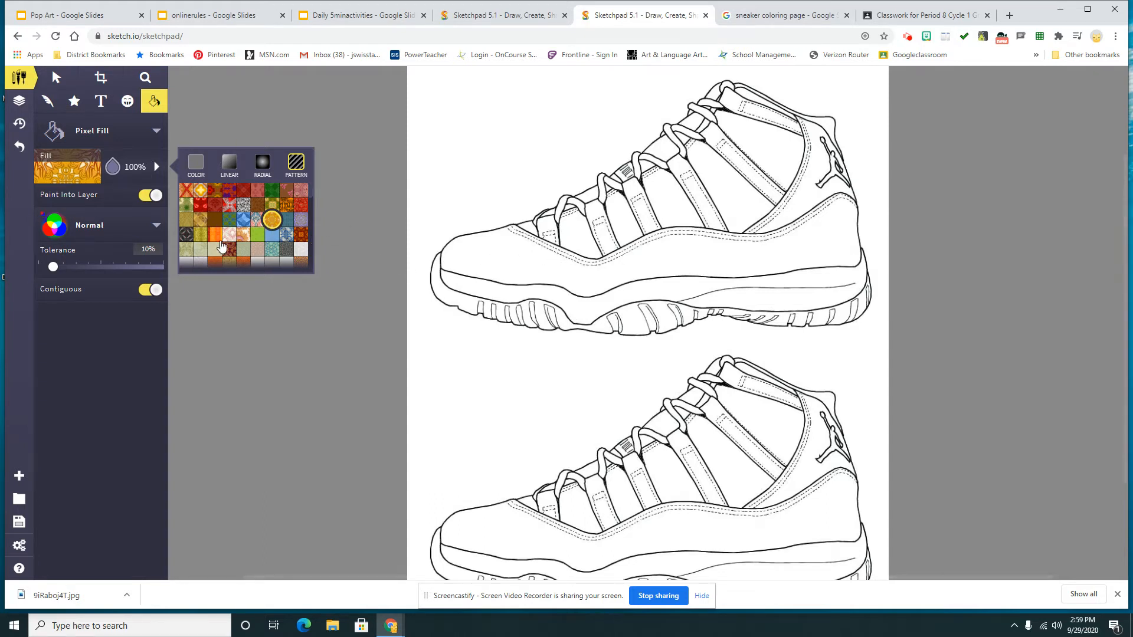
- Fill the upper sneaker's wide lower side panel and the tongue sections between the laces with the orange pattern
{"action": "left_click", "coordinate": [523, 268]}
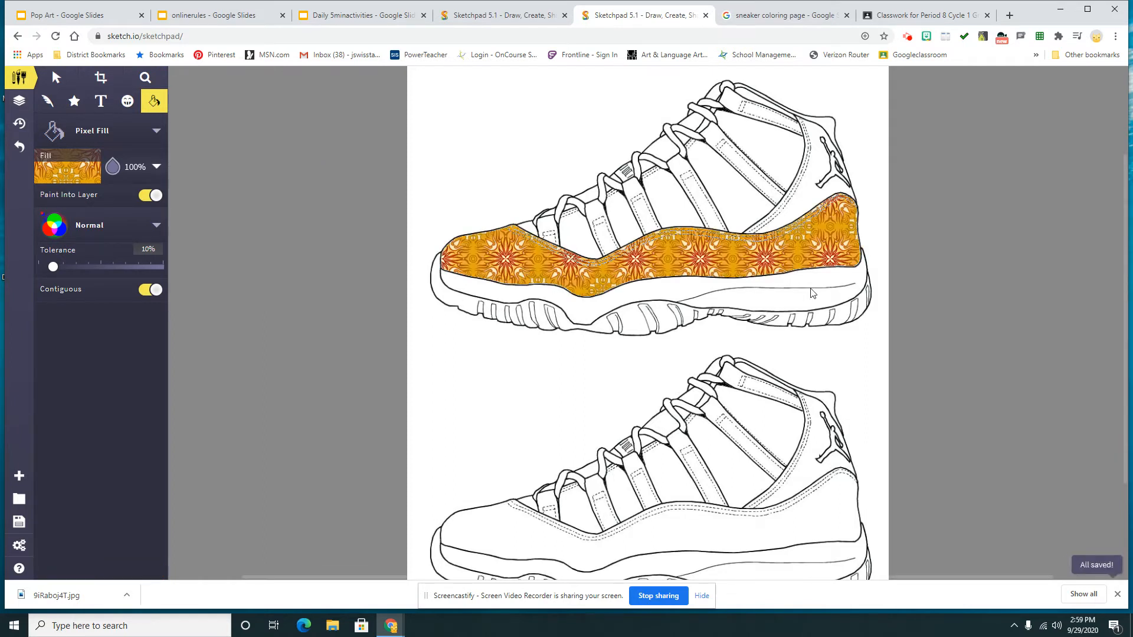
{"action": "left_click", "coordinate": [683, 143]}
{"action": "left_click", "coordinate": [693, 121]}
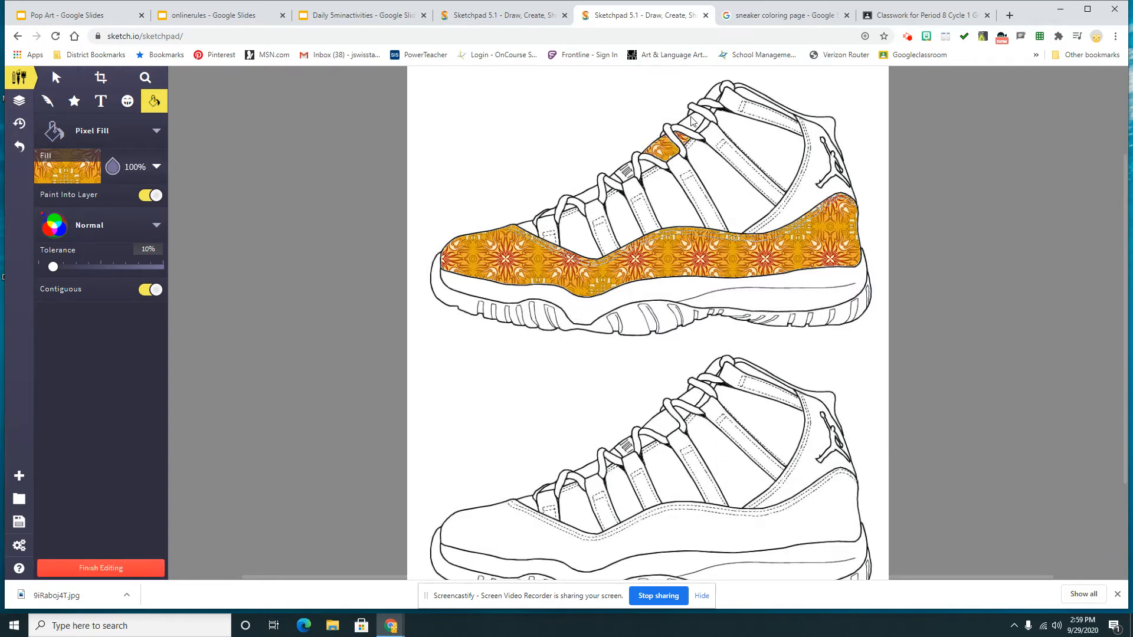
{"action": "left_click", "coordinate": [716, 94]}
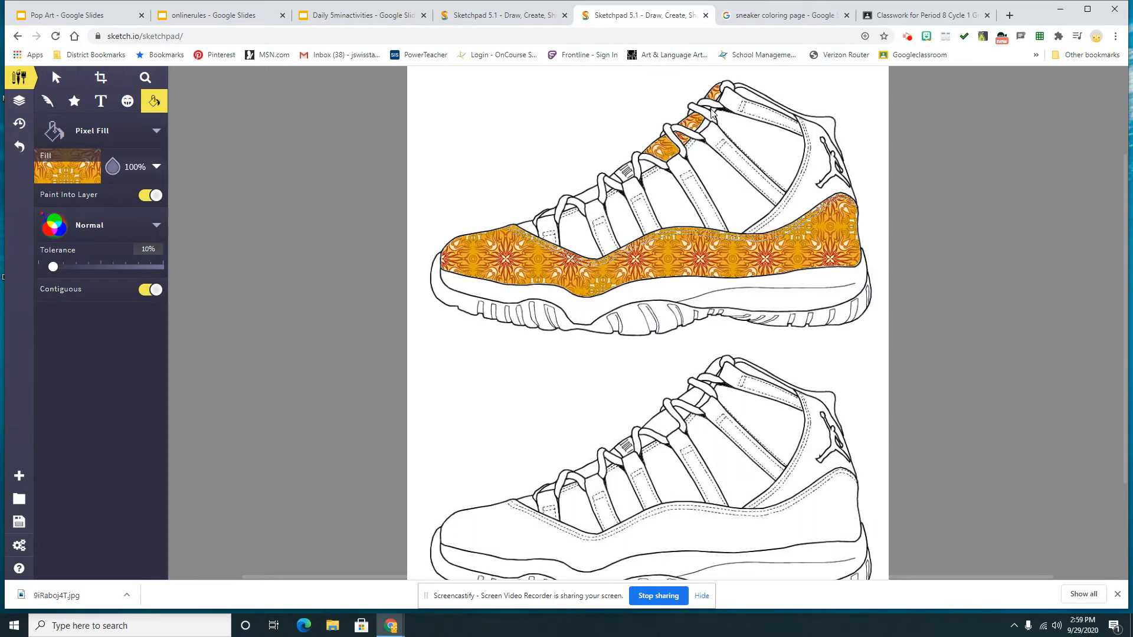
{"action": "left_click", "coordinate": [708, 112]}
{"action": "left_click", "coordinate": [595, 195]}
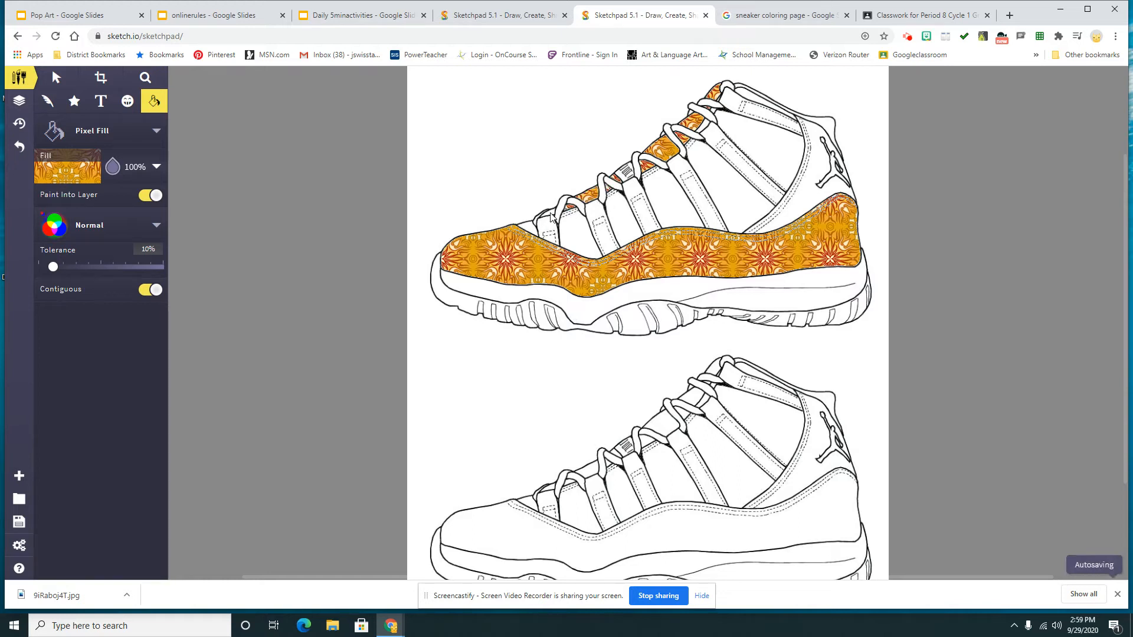
- Choose the red pattern as the fill and apply it to the upper sneaker's three side sections nearest the toe
{"action": "left_click", "coordinate": [54, 185]}
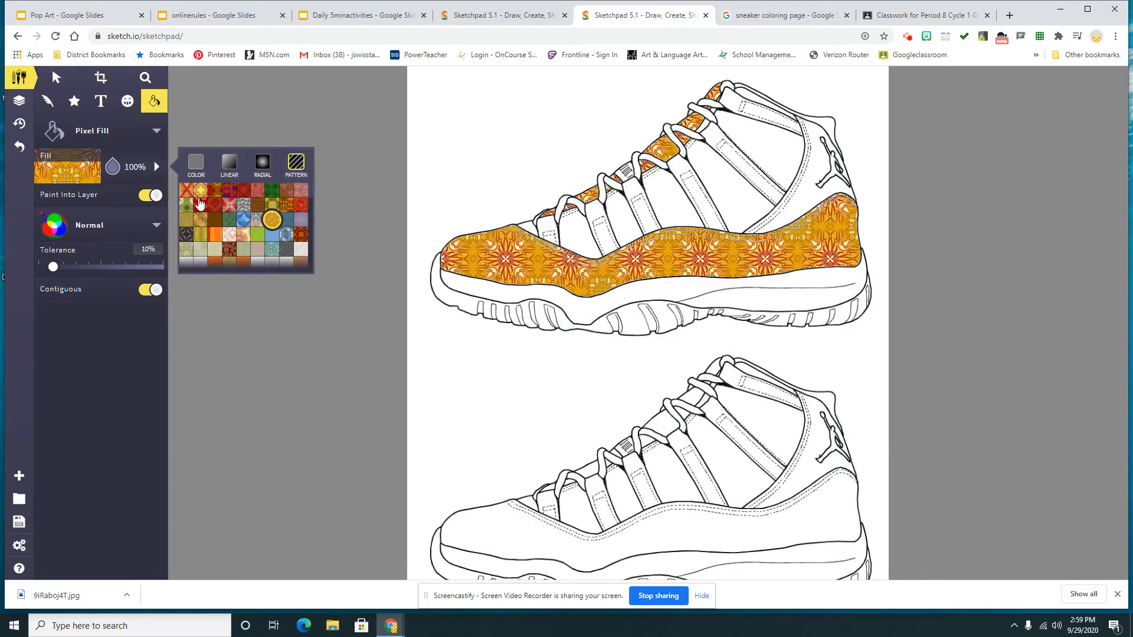
{"action": "left_click", "coordinate": [201, 205]}
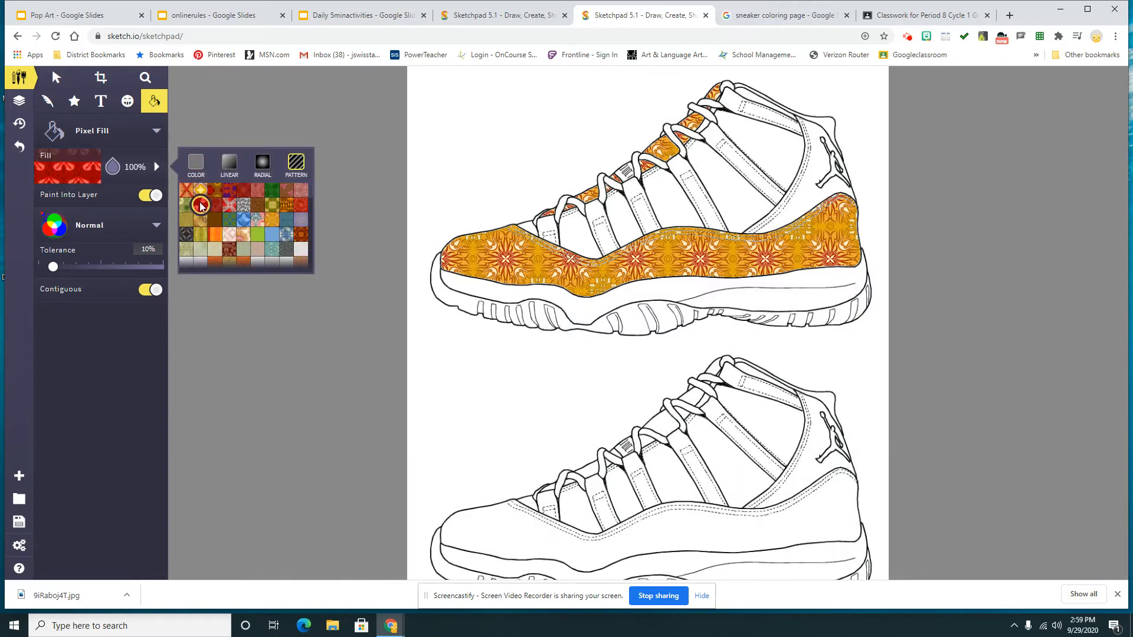
{"action": "left_click", "coordinate": [175, 164]}
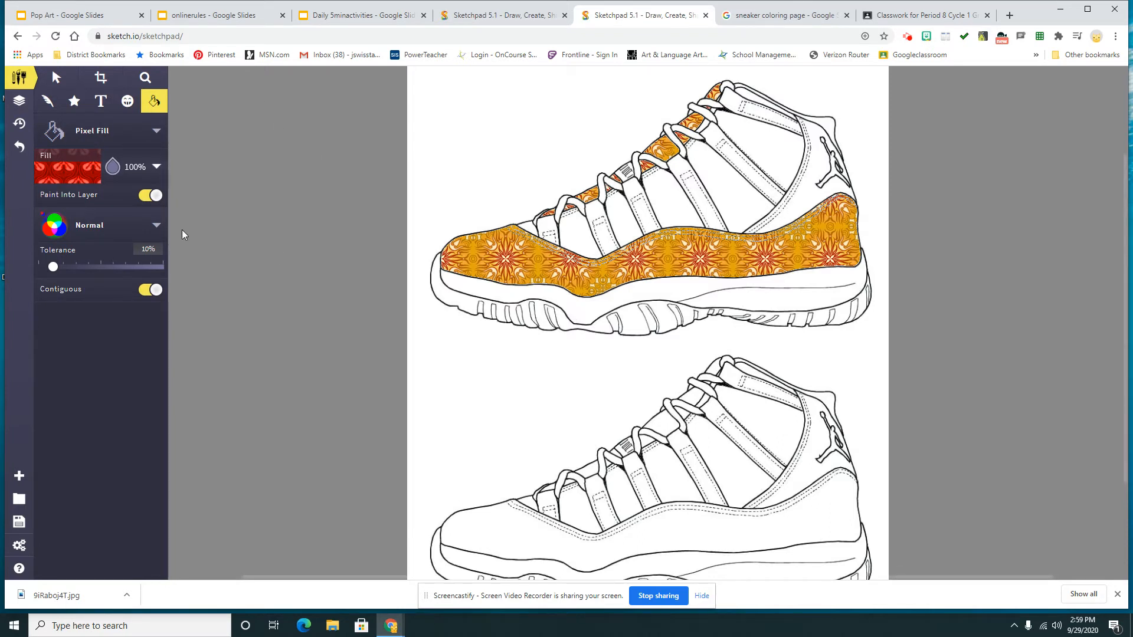
{"action": "left_click", "coordinate": [144, 78]}
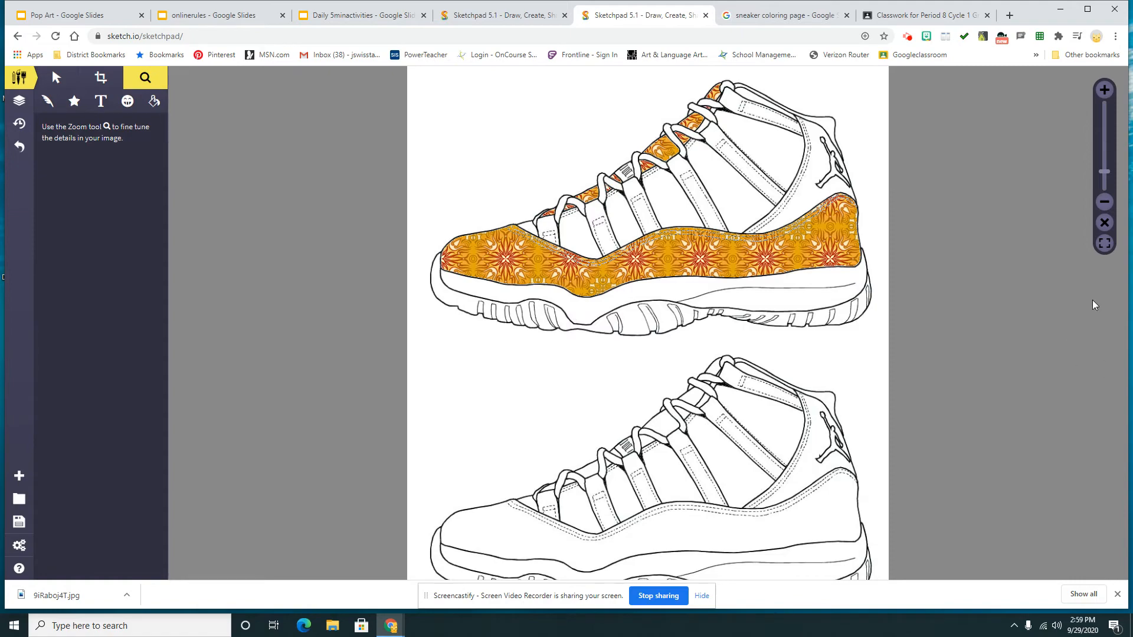
{"action": "mouse_move", "coordinate": [1107, 172]}
{"action": "left_mouse_down"}
{"action": "mouse_move", "coordinate": [1106, 159]}
{"action": "mouse_move", "coordinate": [1105, 170]}
{"action": "left_mouse_up"}
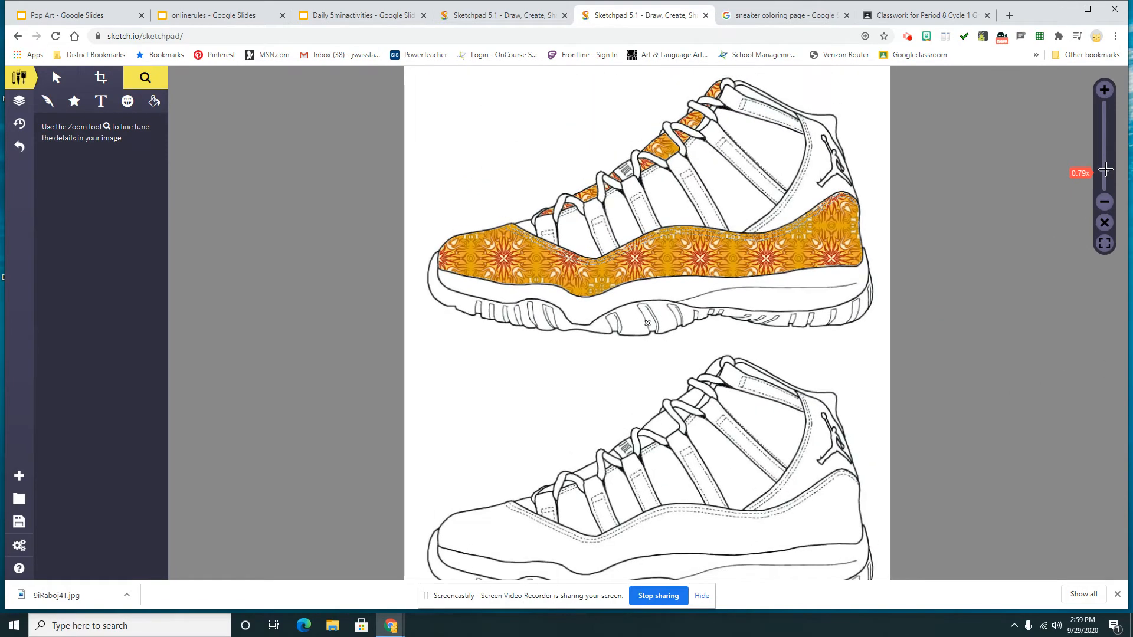
{"action": "left_click", "coordinate": [154, 102]}
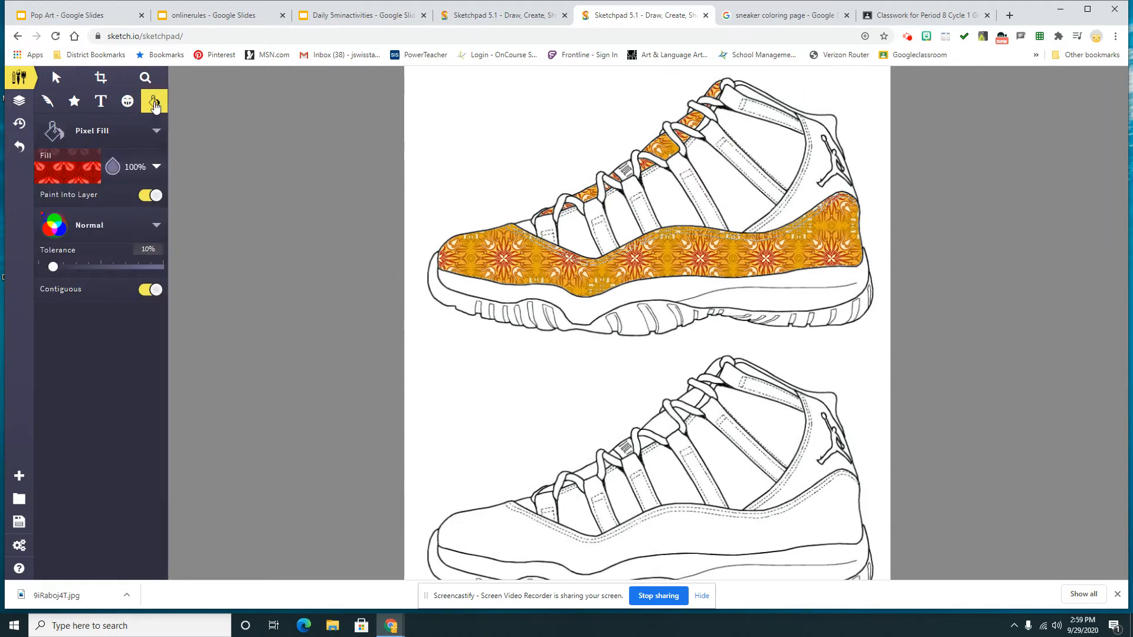
{"action": "left_click", "coordinate": [525, 223]}
{"action": "left_click", "coordinate": [568, 236]}
{"action": "left_click", "coordinate": [625, 227]}
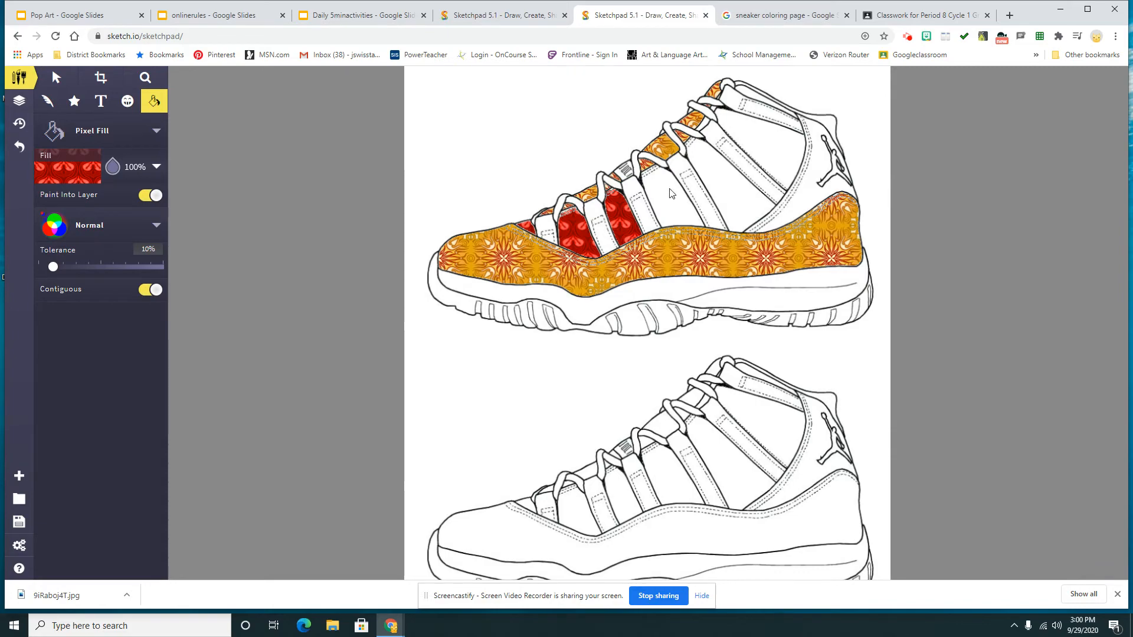
- Fill the upper sneaker's rear ankle section and the midsole band with the red pattern
{"action": "left_click", "coordinate": [144, 79]}
{"action": "mouse_move", "coordinate": [1111, 159]}
{"action": "left_mouse_down"}
{"action": "mouse_move", "coordinate": [1111, 147]}
{"action": "mouse_move", "coordinate": [1108, 172]}
{"action": "left_mouse_up"}
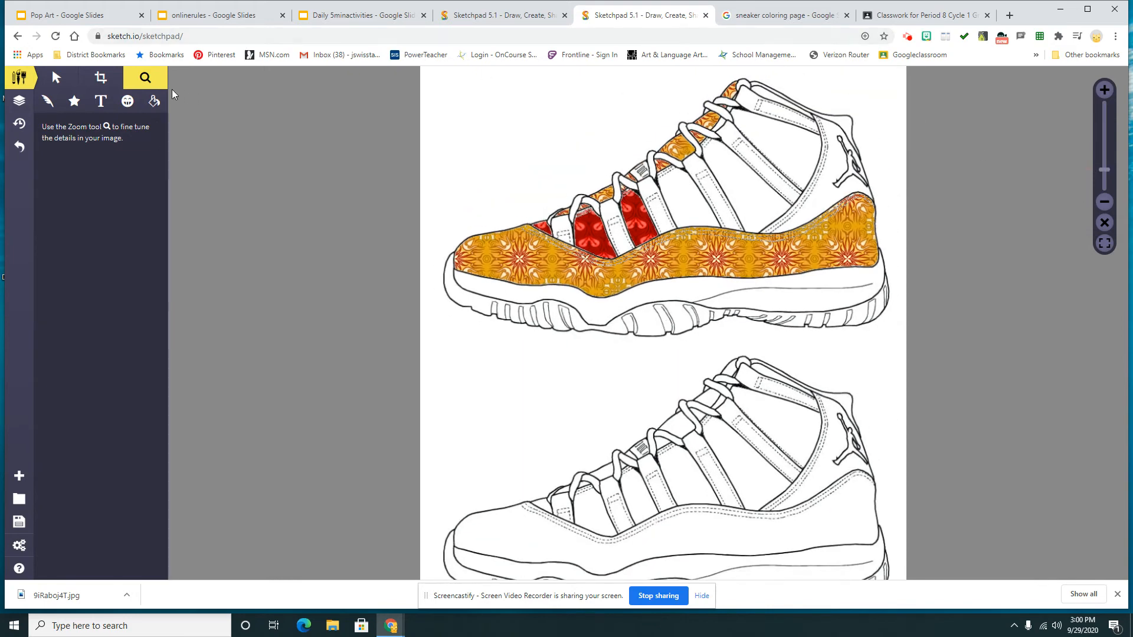
{"action": "left_click", "coordinate": [156, 100]}
{"action": "left_click", "coordinate": [788, 154]}
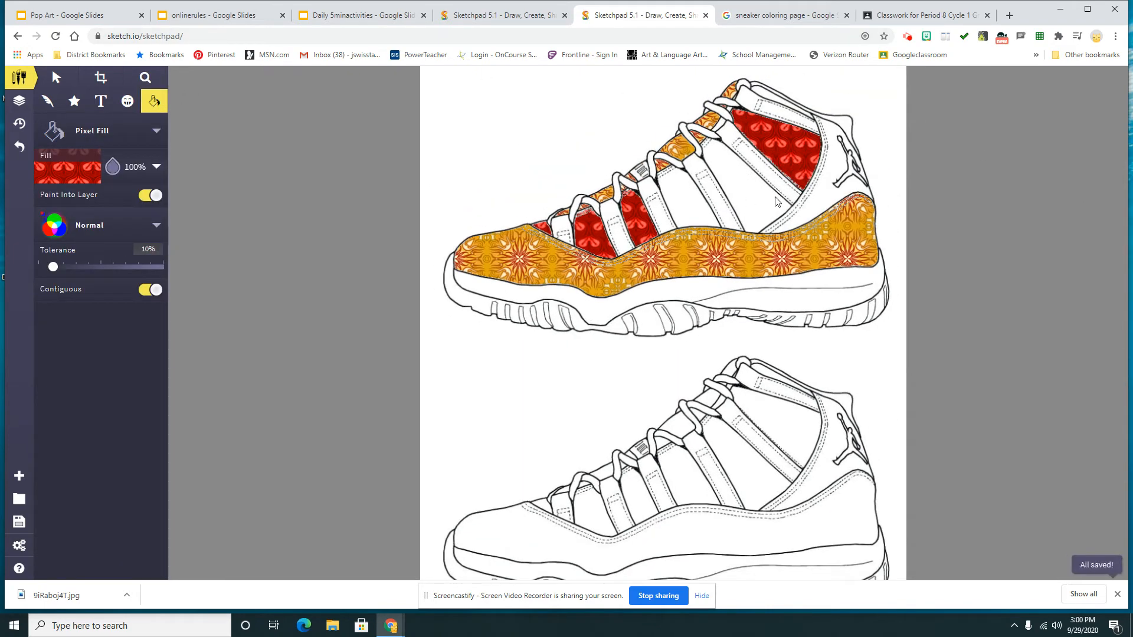
{"action": "left_click", "coordinate": [599, 310]}
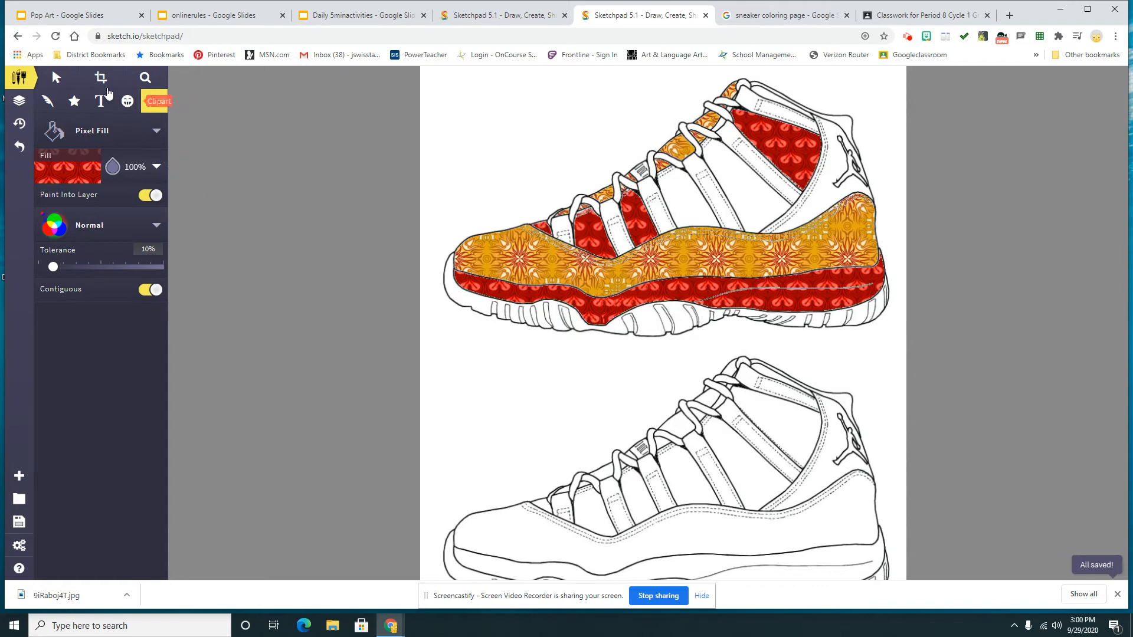
- Fill the upper sneaker's two remaining white side sections between the straps with the red pattern
{"action": "left_click", "coordinate": [145, 78]}
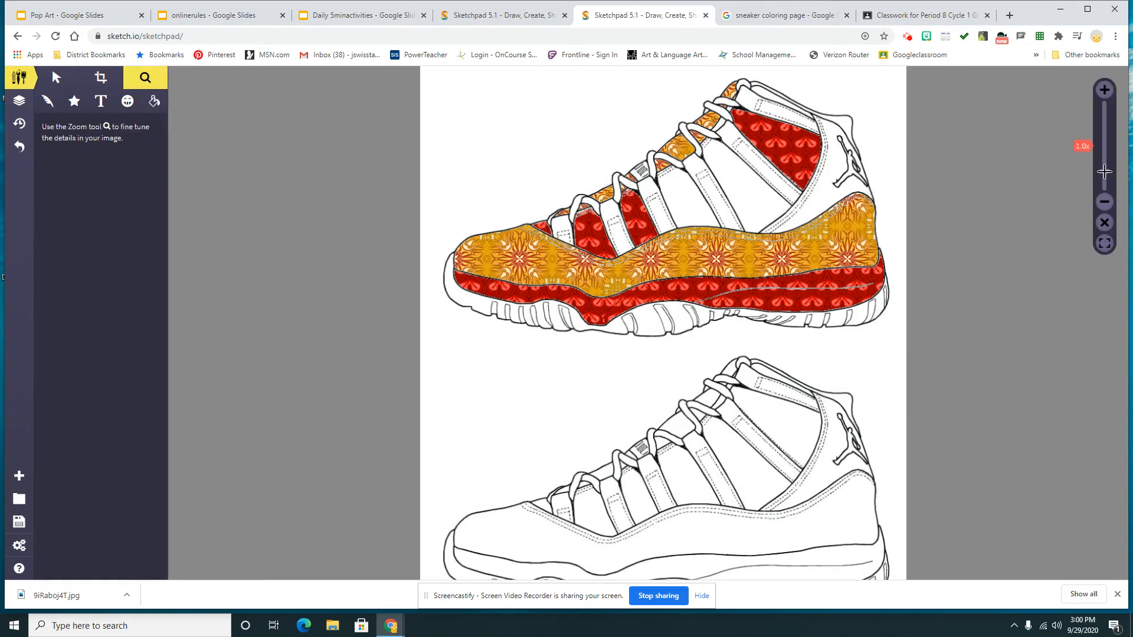
{"action": "left_click_drag", "start_coordinate": [1104, 172], "coordinate": [1104, 165]}
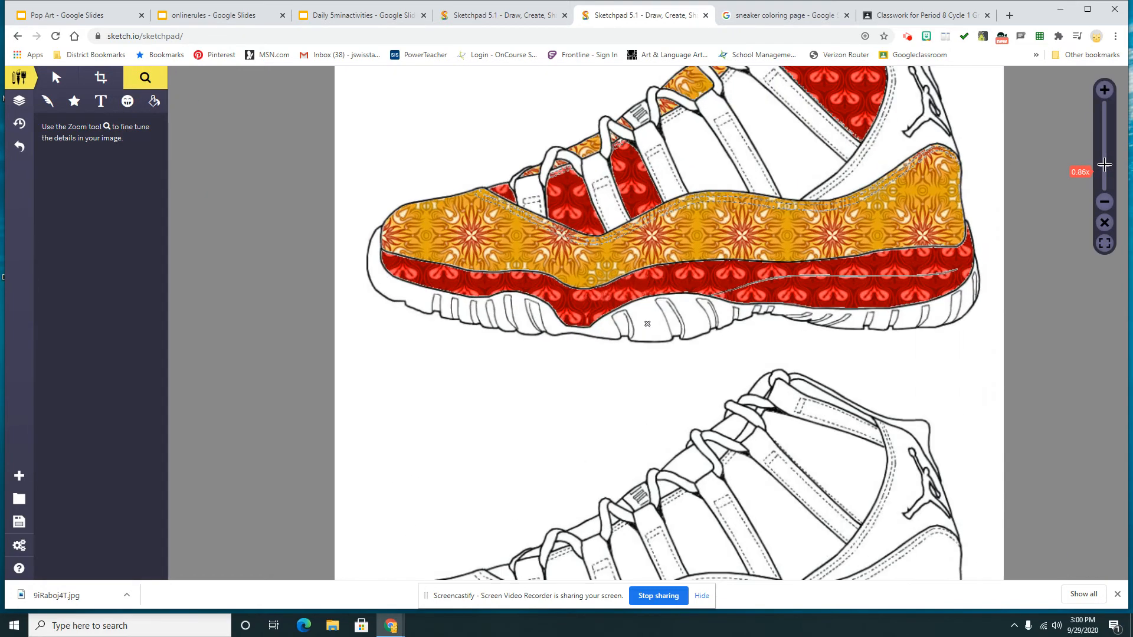
{"action": "left_click", "coordinate": [154, 101]}
{"action": "left_click", "coordinate": [713, 167]}
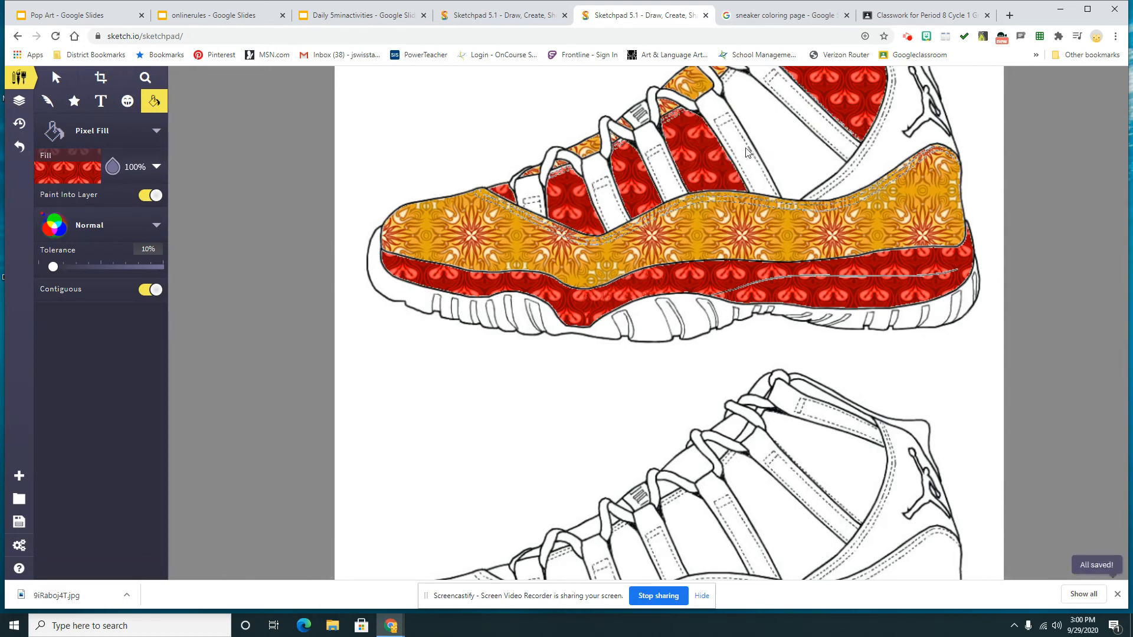
{"action": "left_click", "coordinate": [145, 77]}
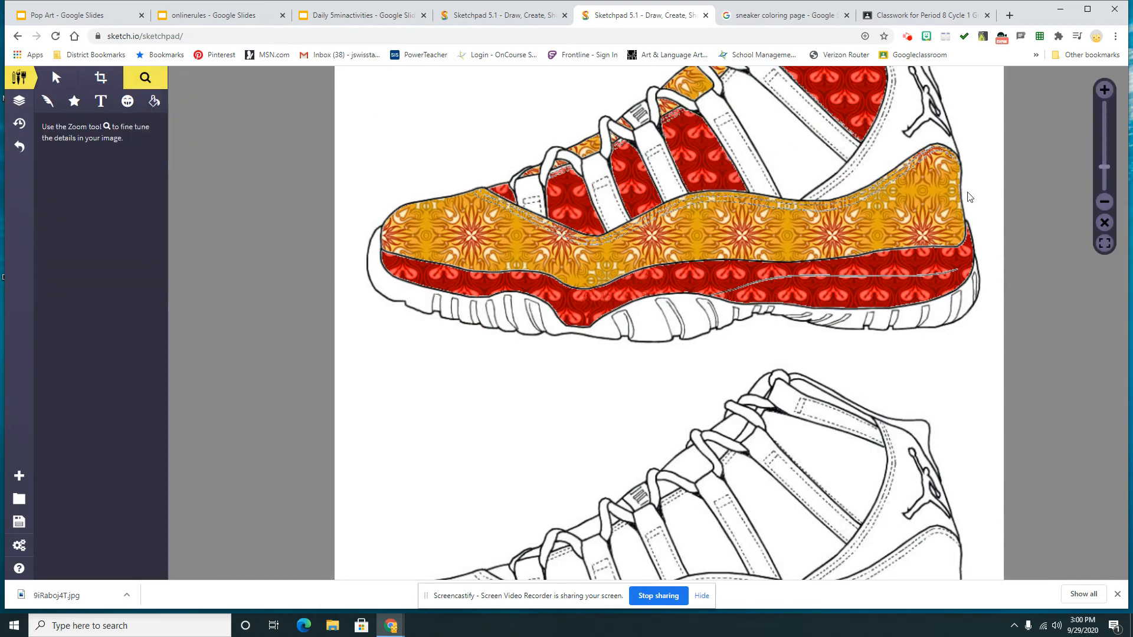
{"action": "mouse_move", "coordinate": [1107, 167]}
{"action": "left_mouse_down"}
{"action": "mouse_move", "coordinate": [1109, 142]}
{"action": "mouse_move", "coordinate": [1110, 174]}
{"action": "left_mouse_up"}
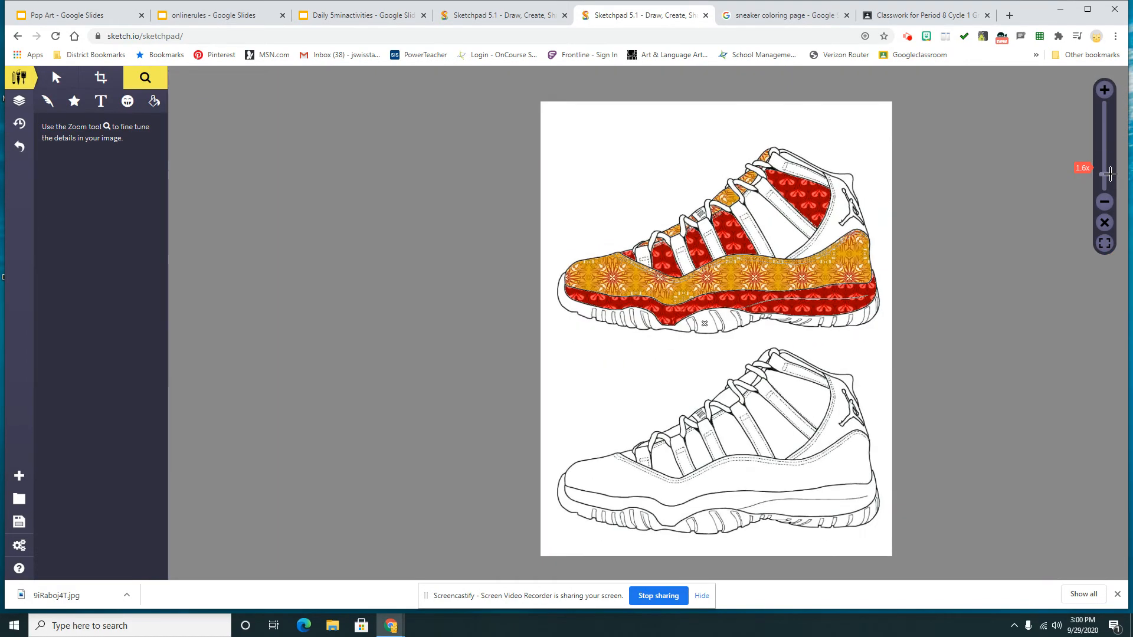
{"action": "left_click", "coordinate": [154, 101]}
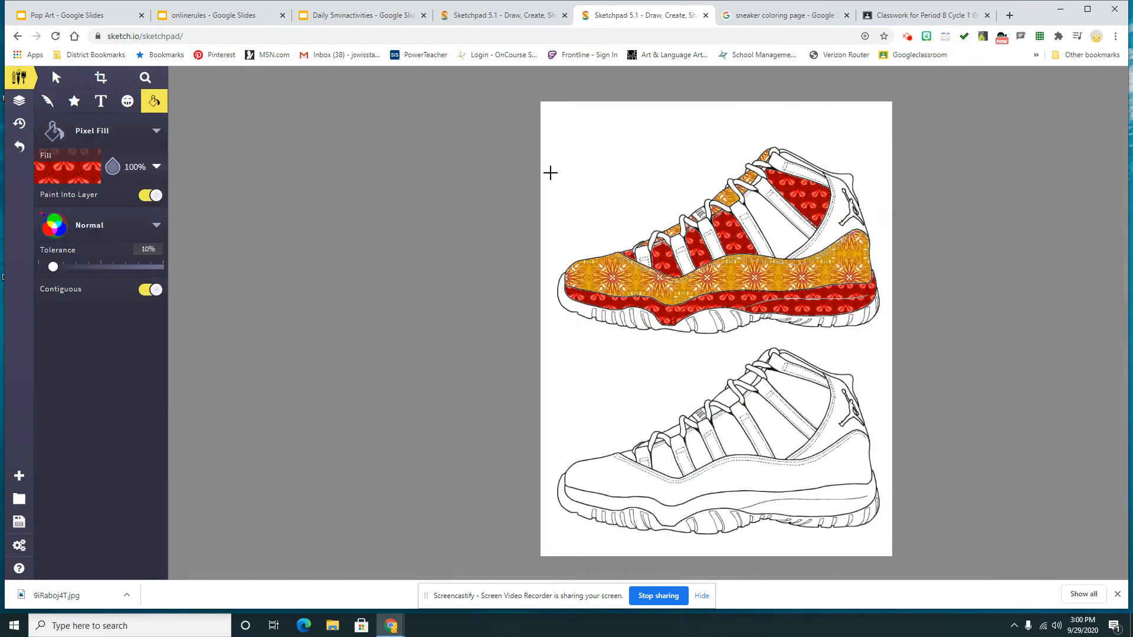
{"action": "left_click", "coordinate": [776, 219]}
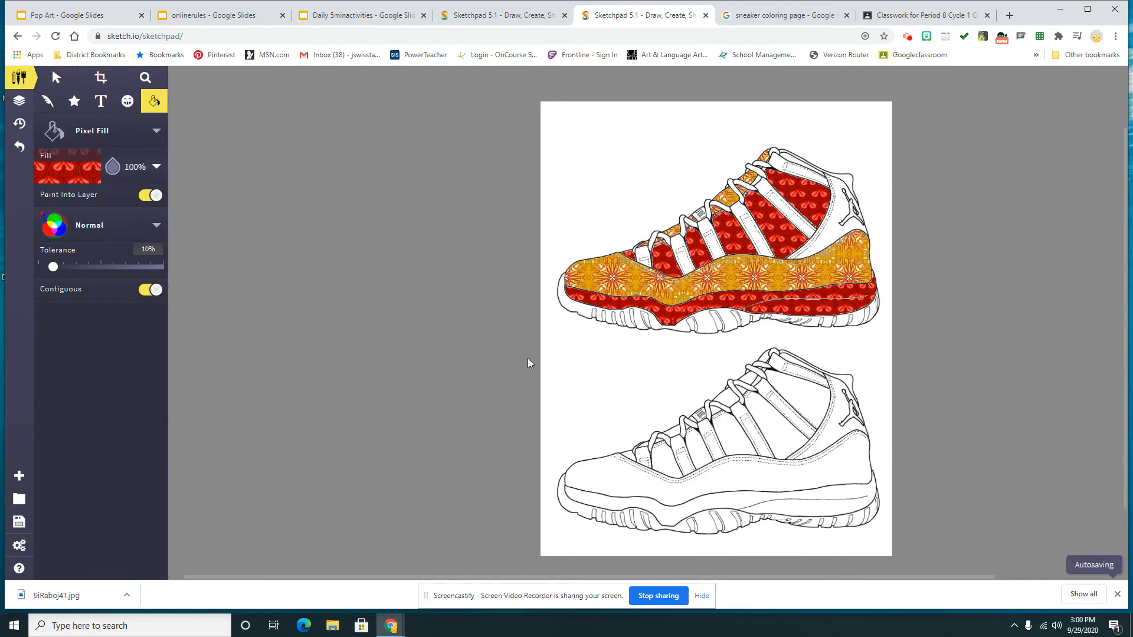
- Fill the upper sneaker's heel panel around the logo with an orange radial gradient
{"action": "left_click", "coordinate": [157, 171]}
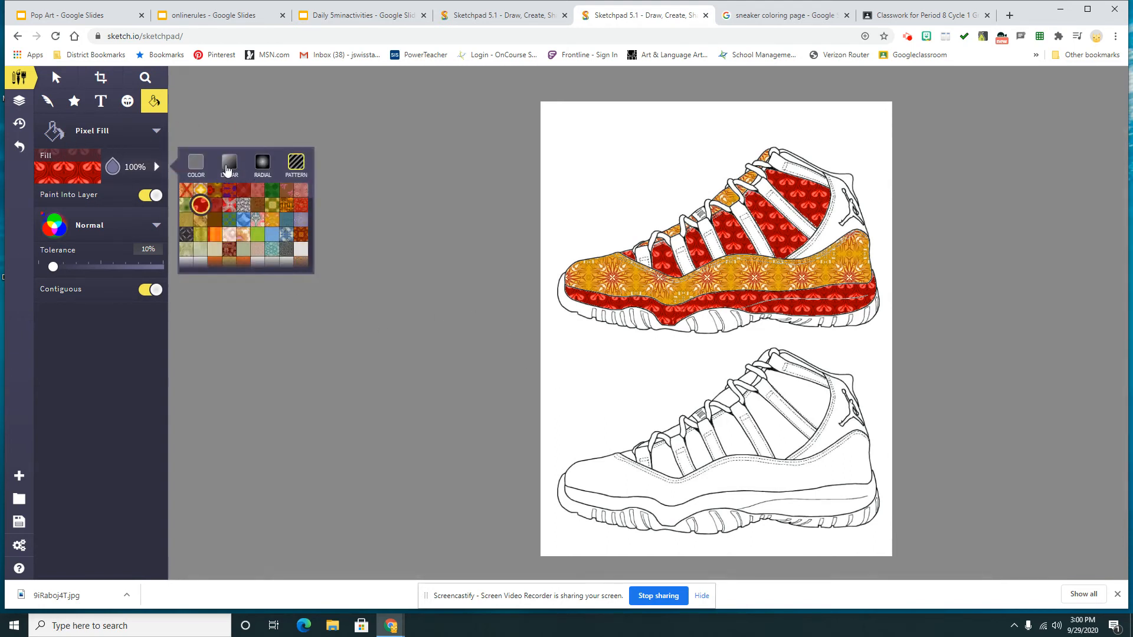
{"action": "left_click", "coordinate": [262, 163]}
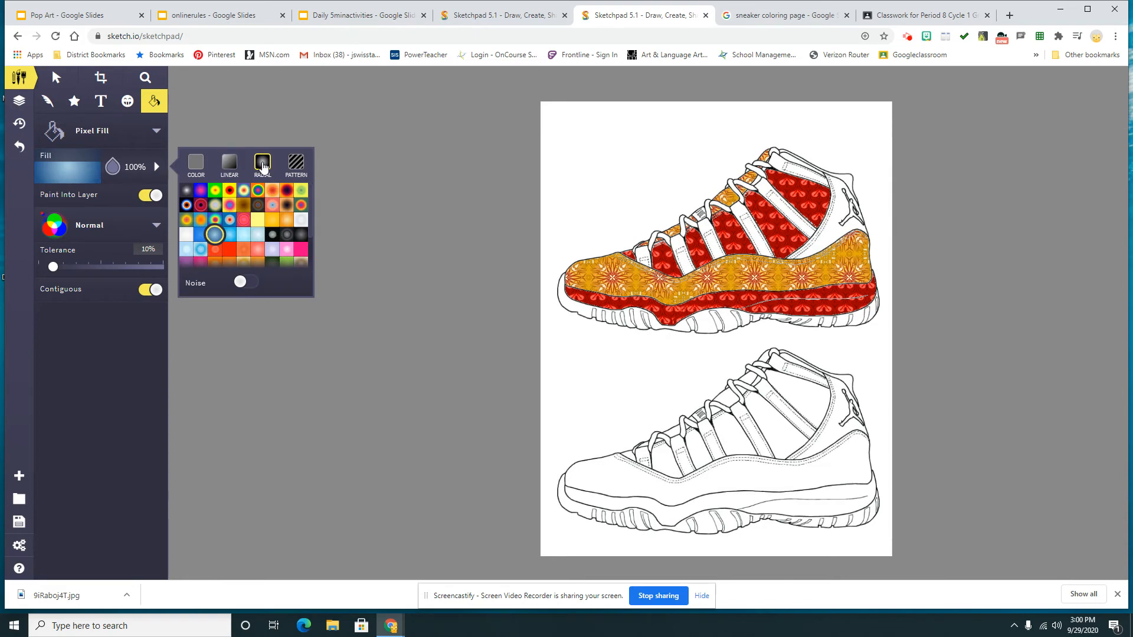
{"action": "left_click", "coordinate": [229, 262]}
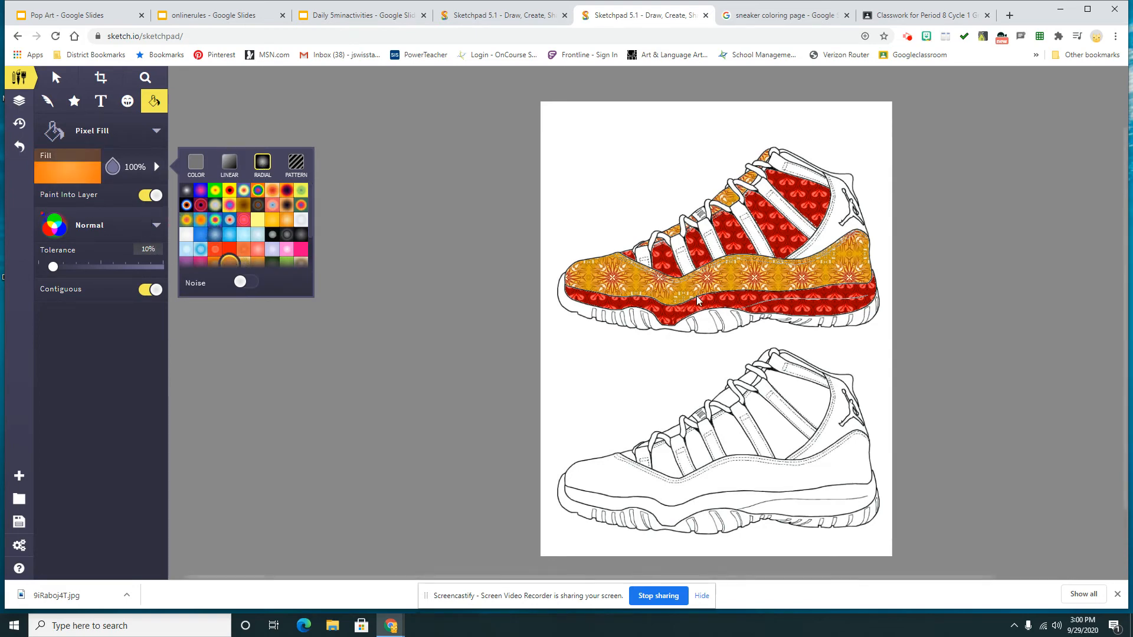
{"action": "left_click", "coordinate": [835, 235]}
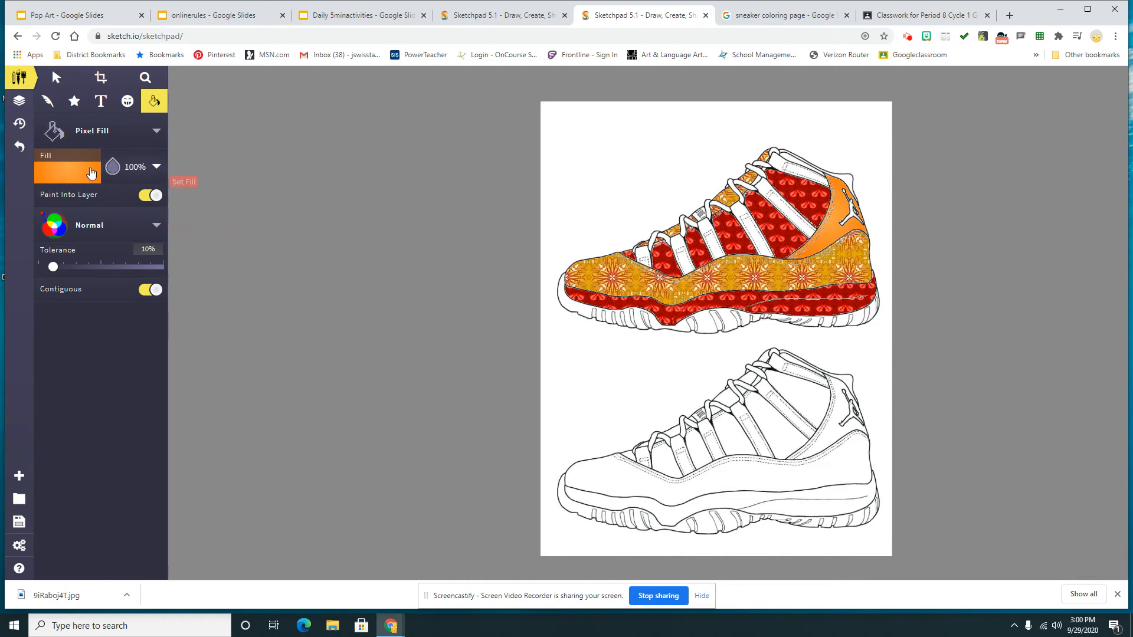
- Fill the lower sneaker's wide lower side panel with a light blue radial gradient
{"action": "left_click", "coordinate": [55, 173]}
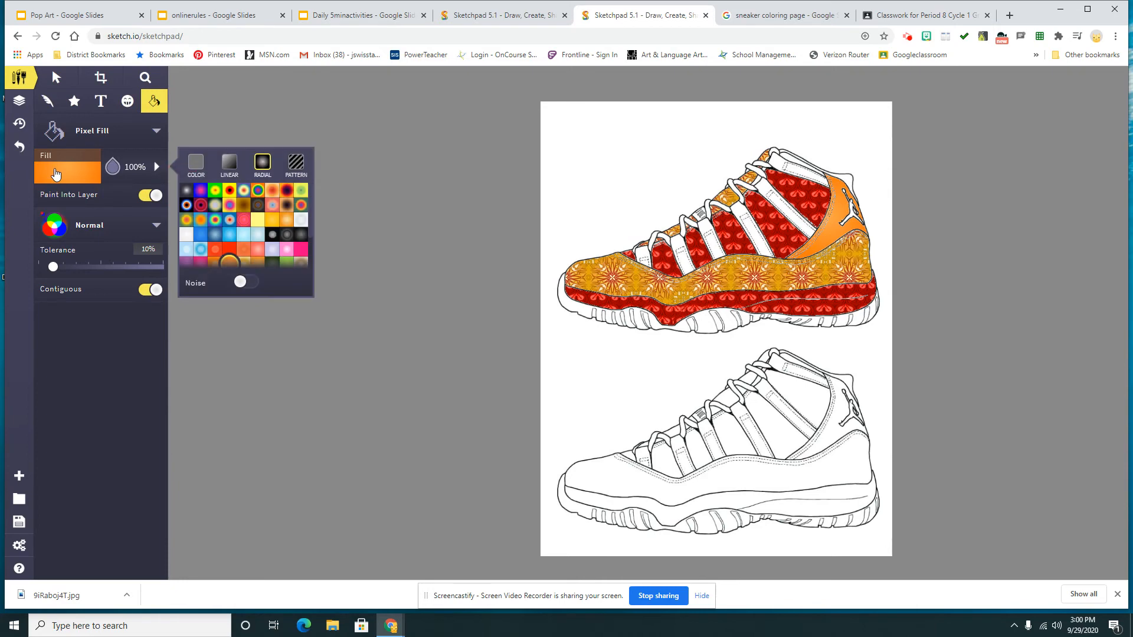
{"action": "left_click", "coordinate": [200, 250]}
{"action": "left_click", "coordinate": [617, 470]}
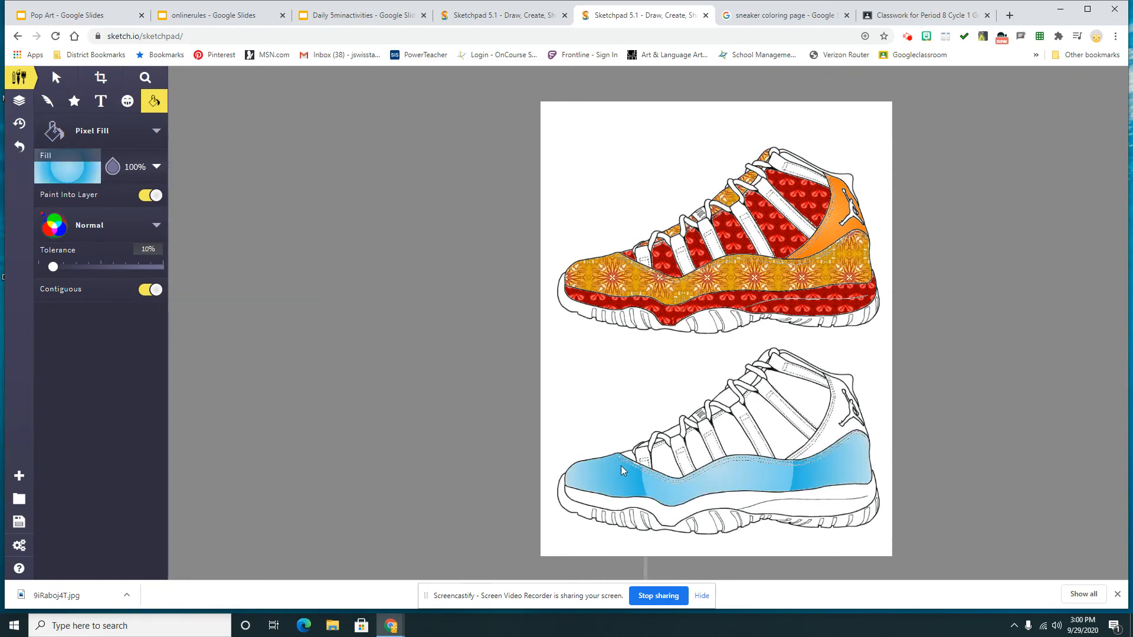
- Choose a darker blue radial gradient and fill the lower sneaker's three side sections nearest the ankle
{"action": "left_click", "coordinate": [82, 188]}
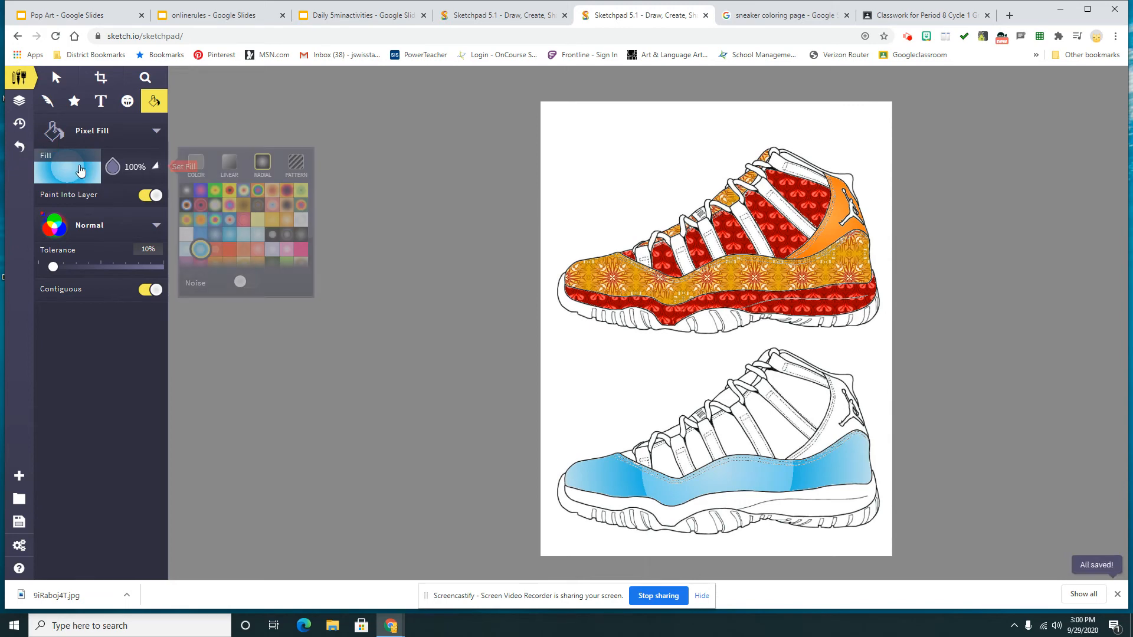
{"action": "scroll", "coordinate": [253, 239], "scroll_direction": "down", "scroll_amount": 3}
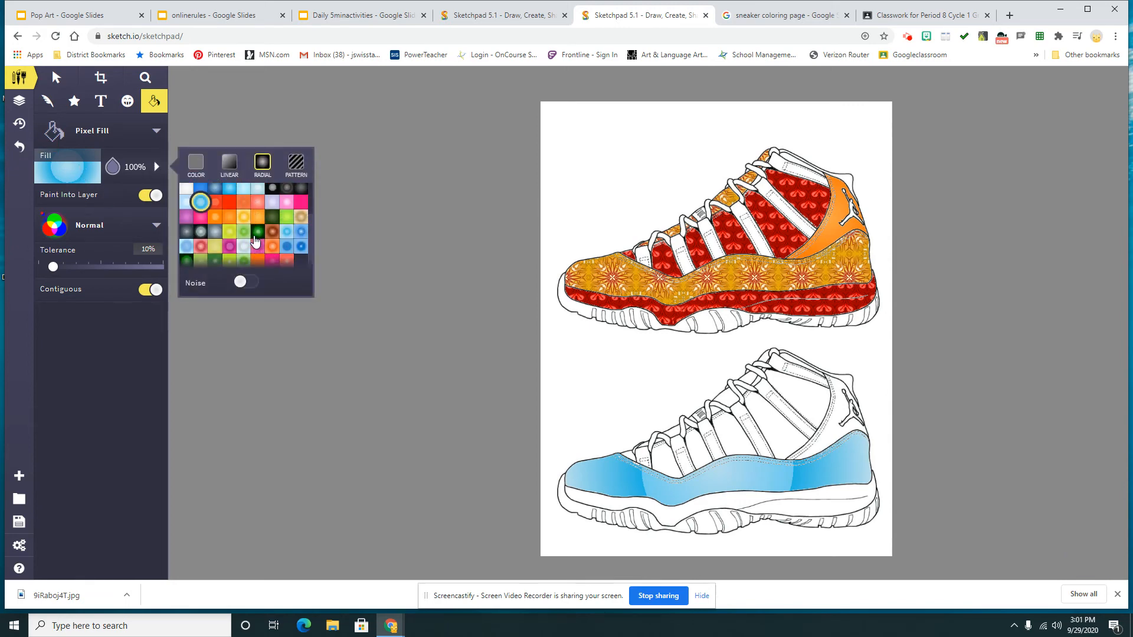
{"action": "left_click", "coordinate": [300, 246]}
{"action": "left_click", "coordinate": [785, 438]}
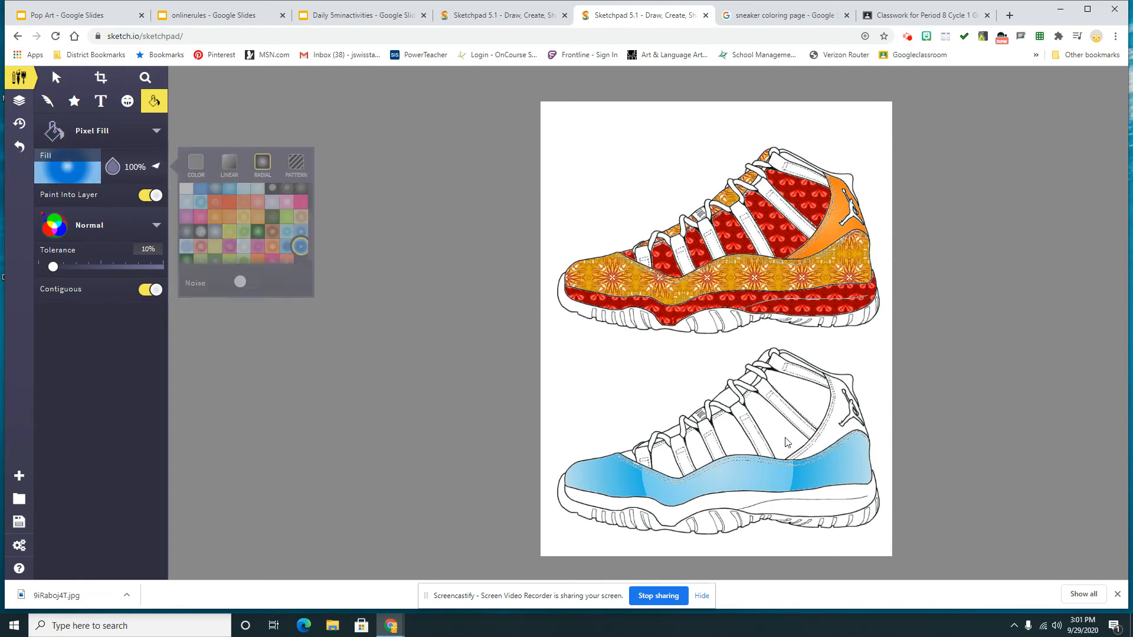
{"action": "left_click", "coordinate": [145, 78]}
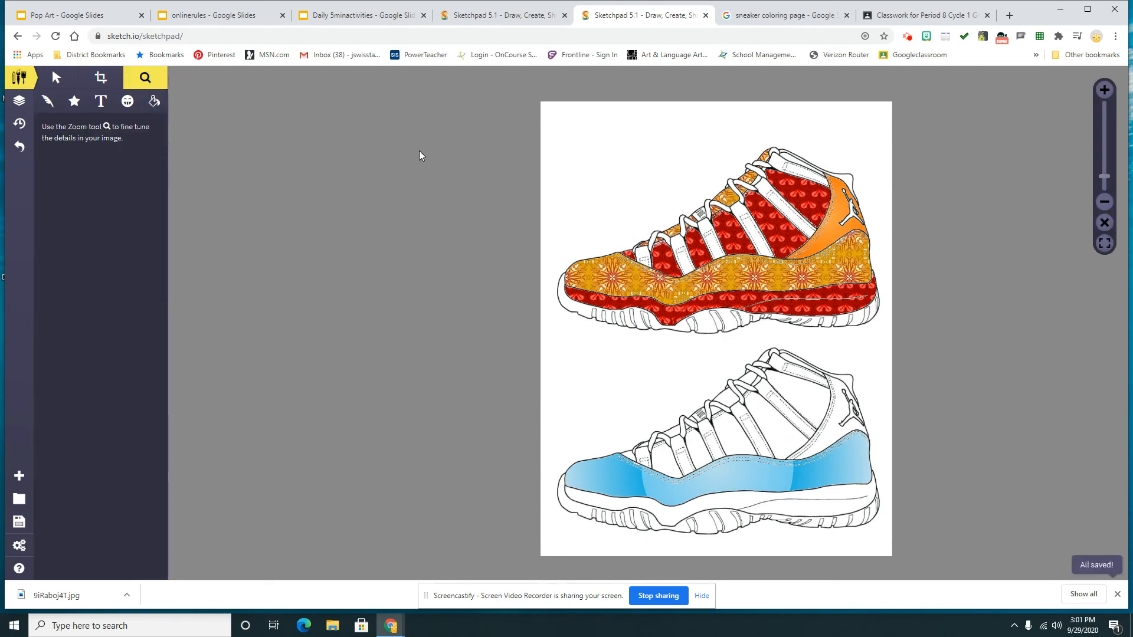
{"action": "mouse_move", "coordinate": [1104, 176]}
{"action": "left_mouse_down"}
{"action": "mouse_move", "coordinate": [1106, 161]}
{"action": "mouse_move", "coordinate": [1107, 170]}
{"action": "left_mouse_up"}
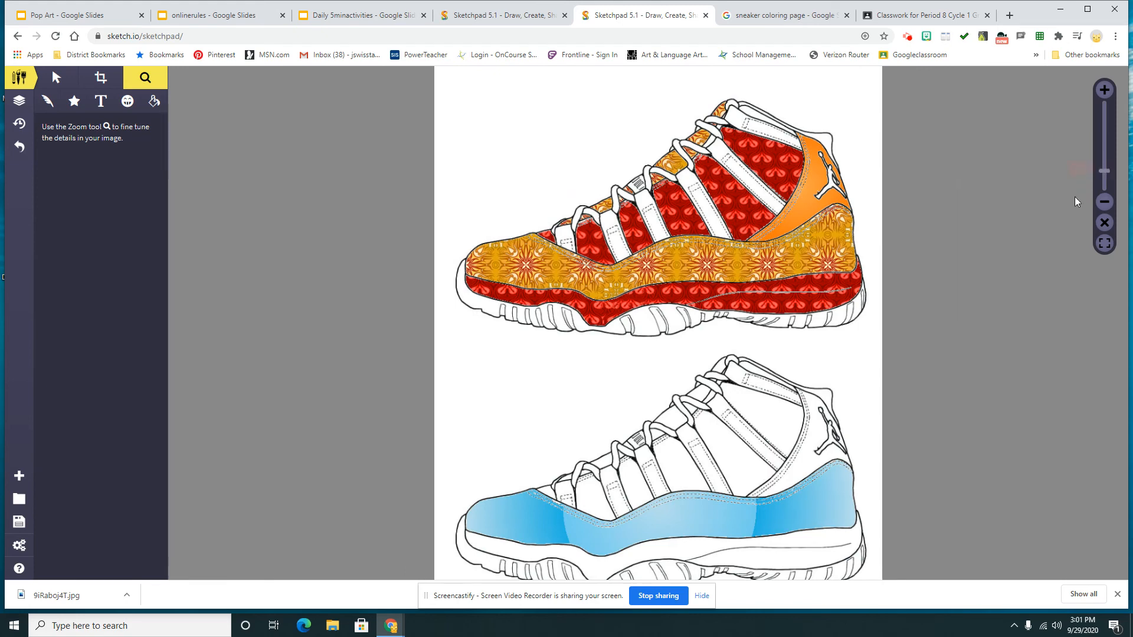
{"action": "left_click", "coordinate": [154, 101]}
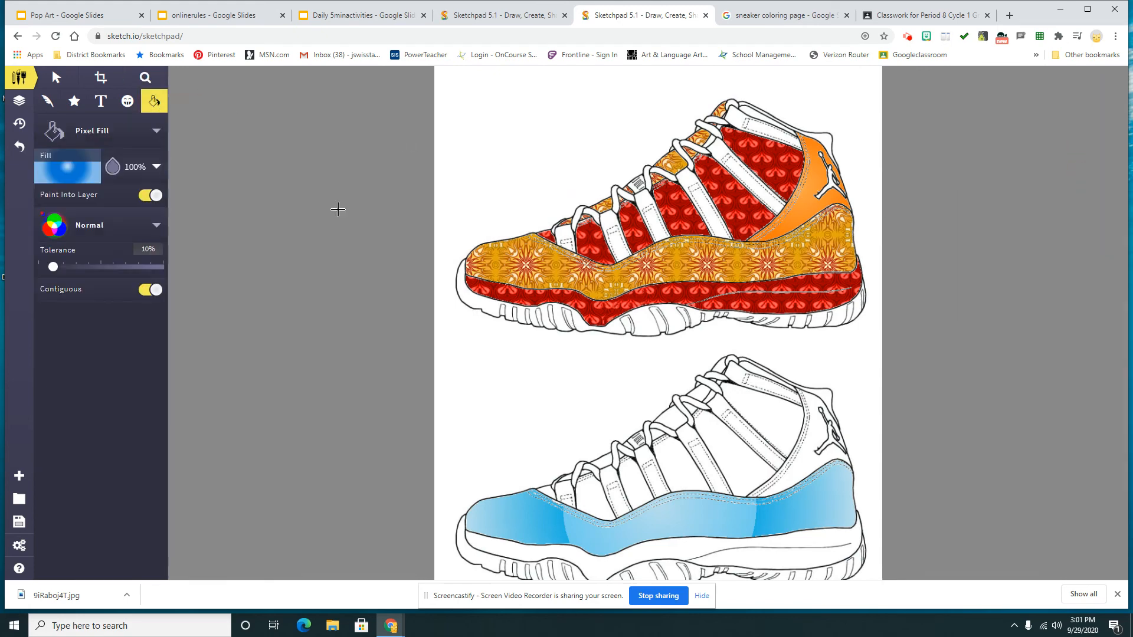
{"action": "left_click", "coordinate": [761, 414]}
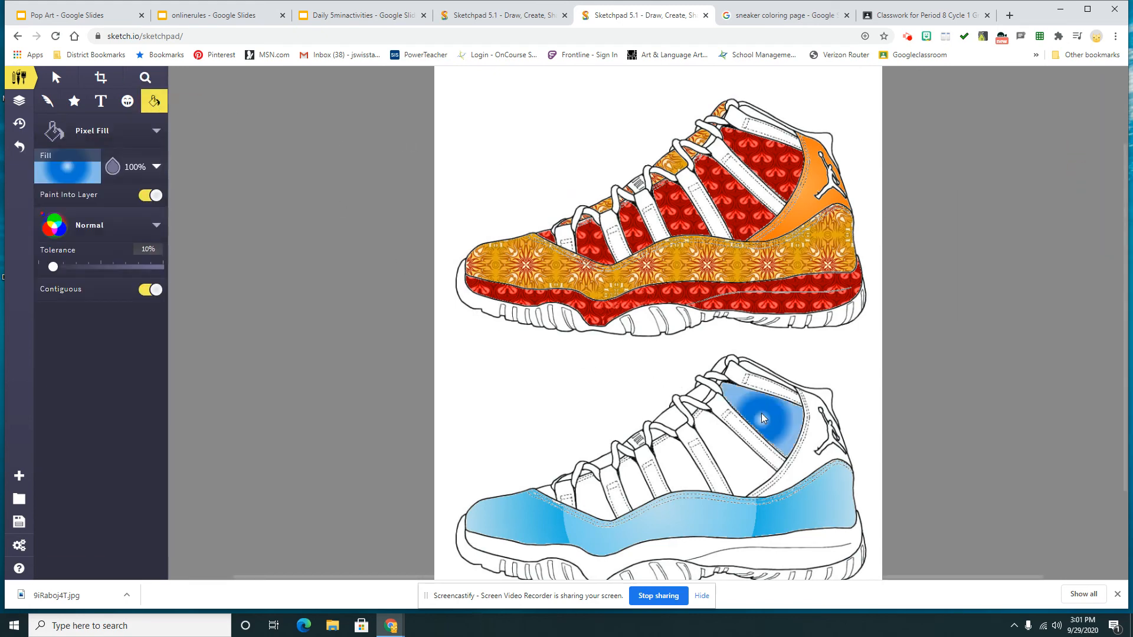
{"action": "left_click", "coordinate": [734, 452]}
{"action": "left_click", "coordinate": [666, 479]}
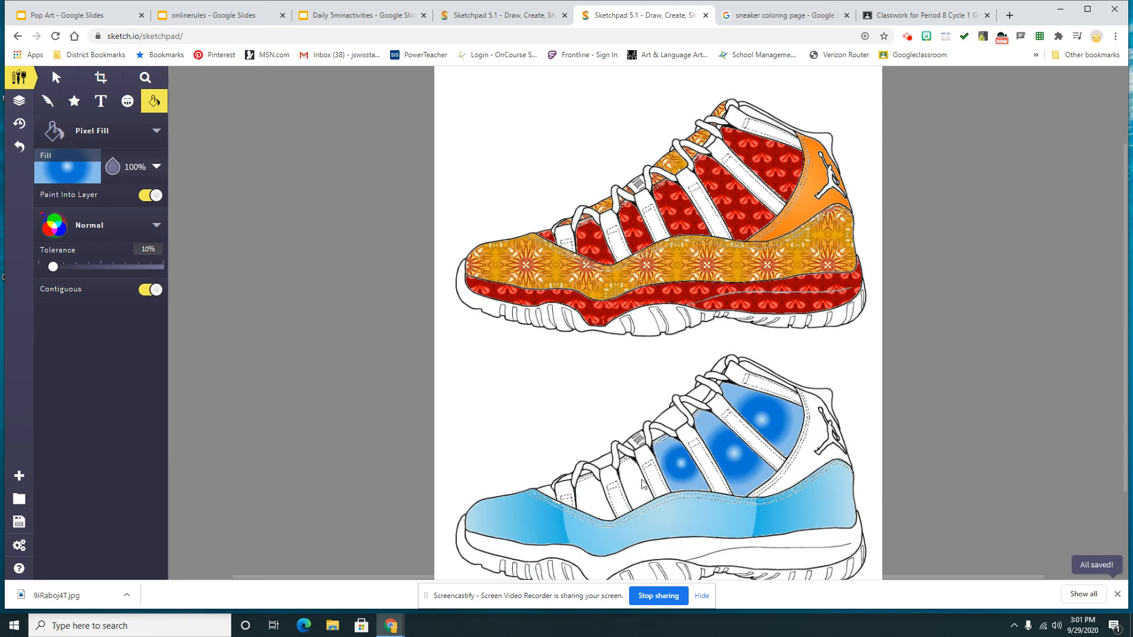
- Fill the lower sneaker's three remaining side sections toward the toe with the darker blue radial gradient
{"action": "left_click", "coordinate": [636, 476]}
{"action": "left_click", "coordinate": [603, 500]}
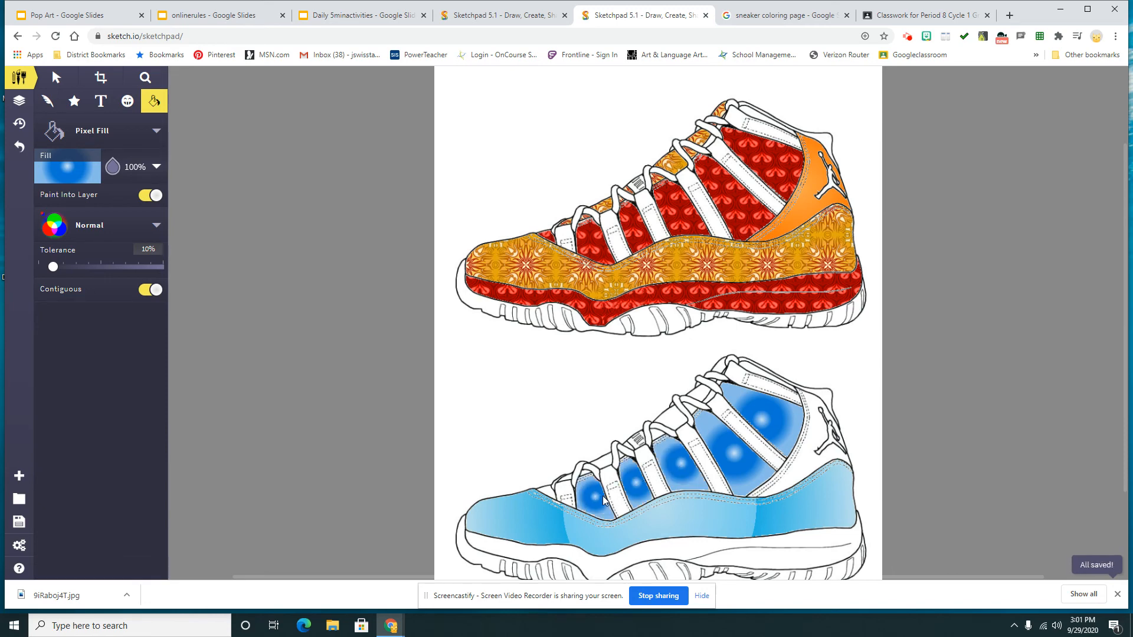
{"action": "left_click", "coordinate": [548, 493]}
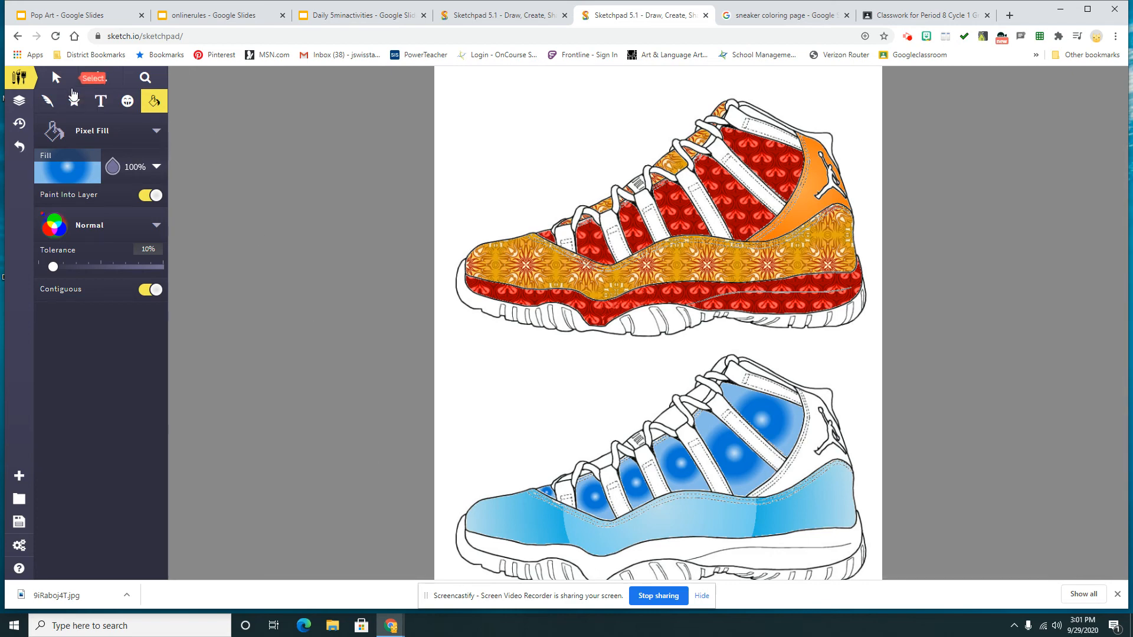
- Turn on storing files in Google Drive in the settings, then turn it back off
{"action": "scroll", "coordinate": [266, 334], "scroll_direction": "down", "scroll_amount": 2}
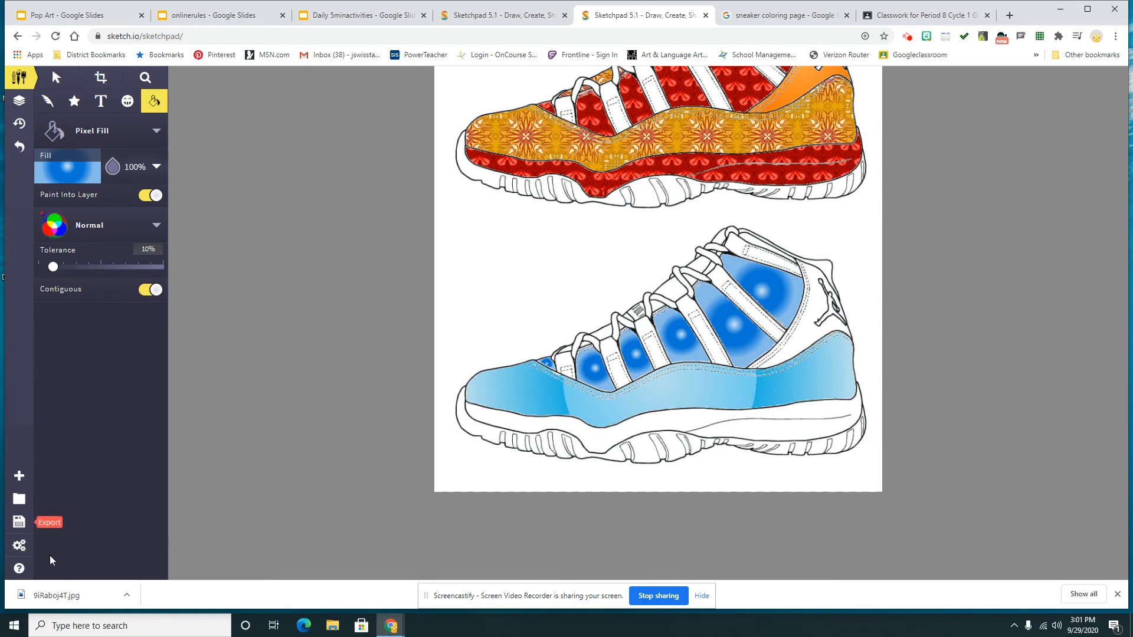
{"action": "left_click", "coordinate": [20, 547]}
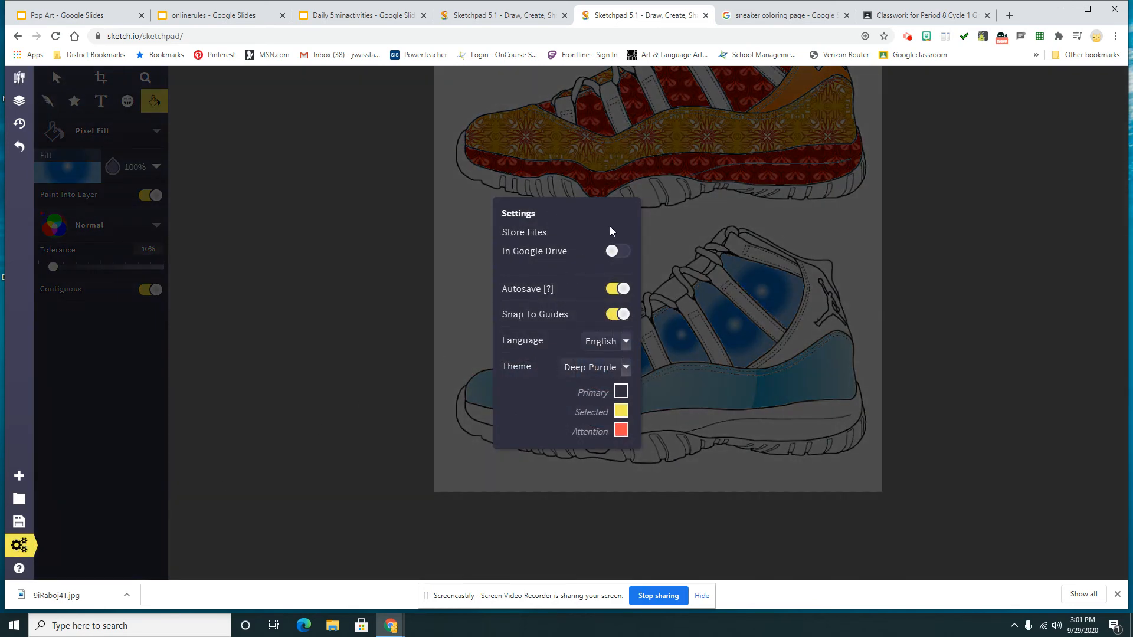
{"action": "left_click", "coordinate": [624, 255]}
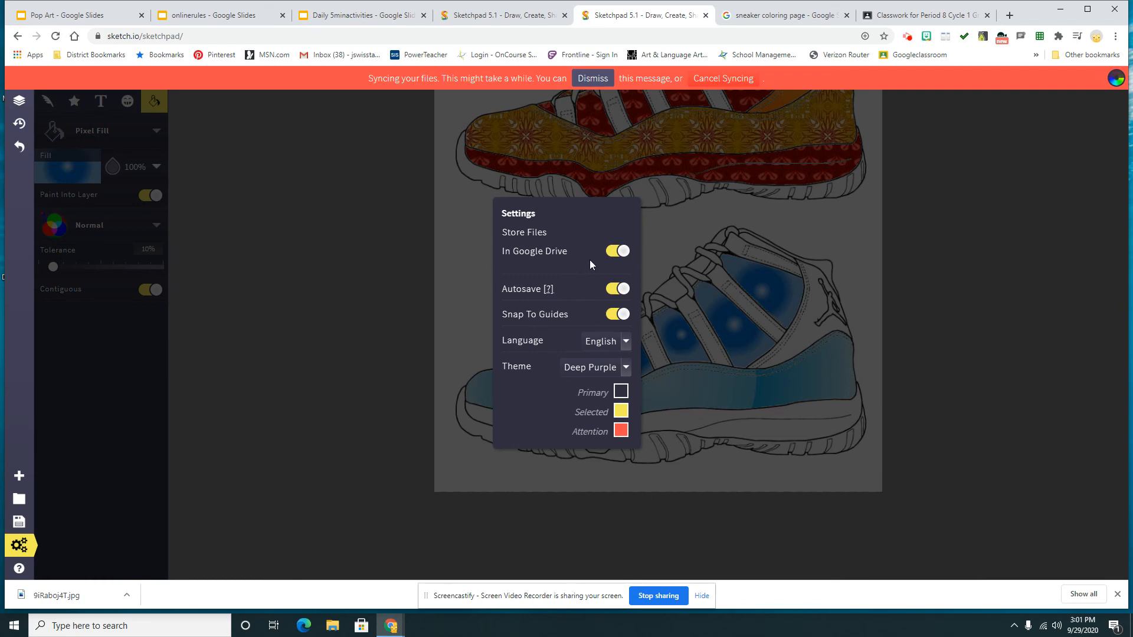
{"action": "left_click", "coordinate": [617, 251]}
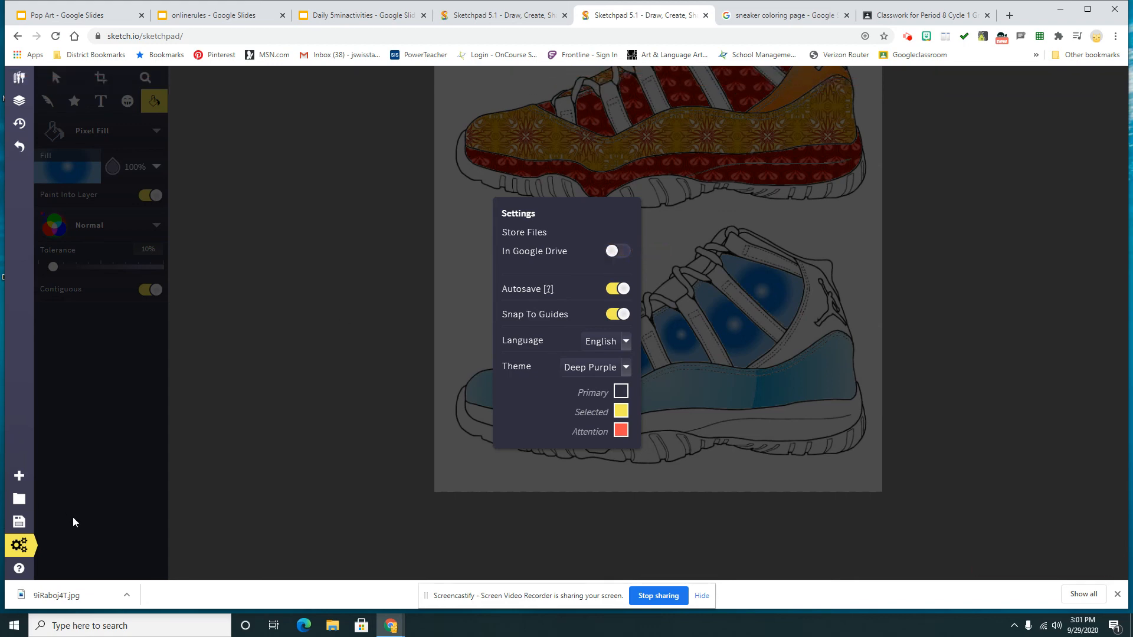
- Review the export formats offered for saving the sneaker design, then close the list without exporting
{"action": "left_click", "coordinate": [19, 521]}
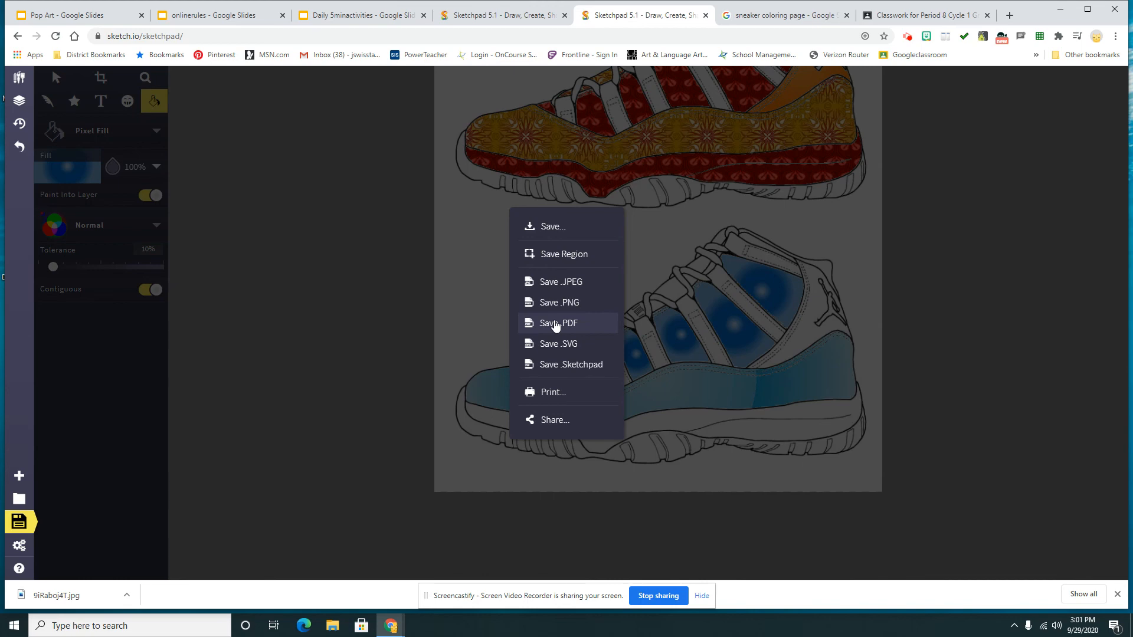
{"action": "left_click", "coordinate": [353, 341]}
{"action": "scroll", "coordinate": [346, 342], "scroll_direction": "up", "scroll_amount": 2}
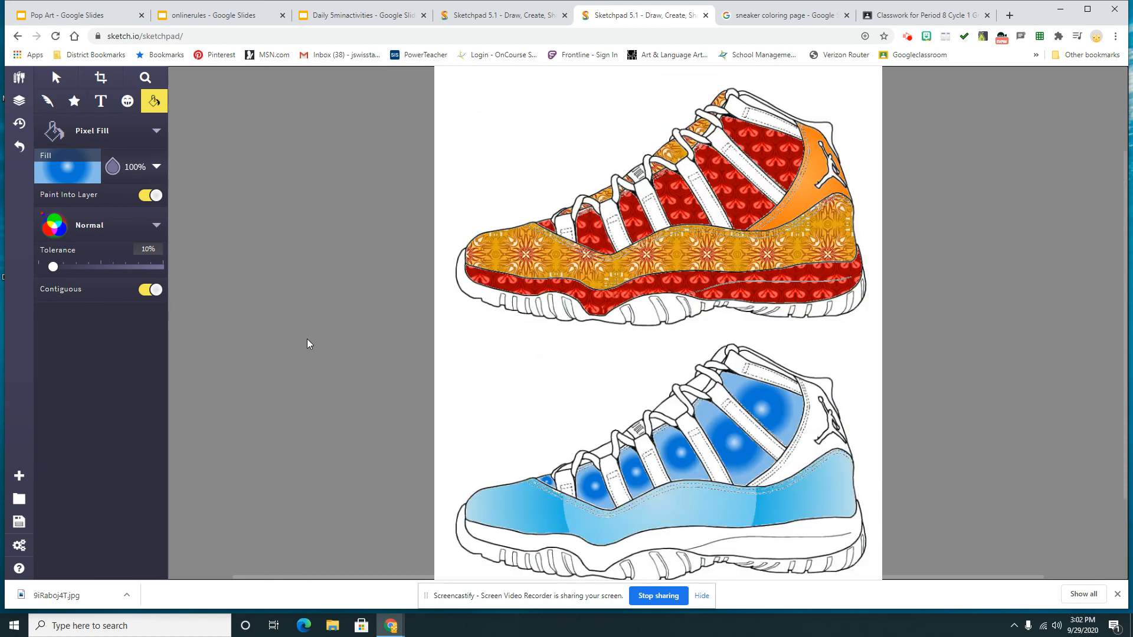
- Switch to the framed cartoon design, search the clipart for "frame" and preview a rough-edged black frame without placing it
{"action": "left_click", "coordinate": [483, 17]}
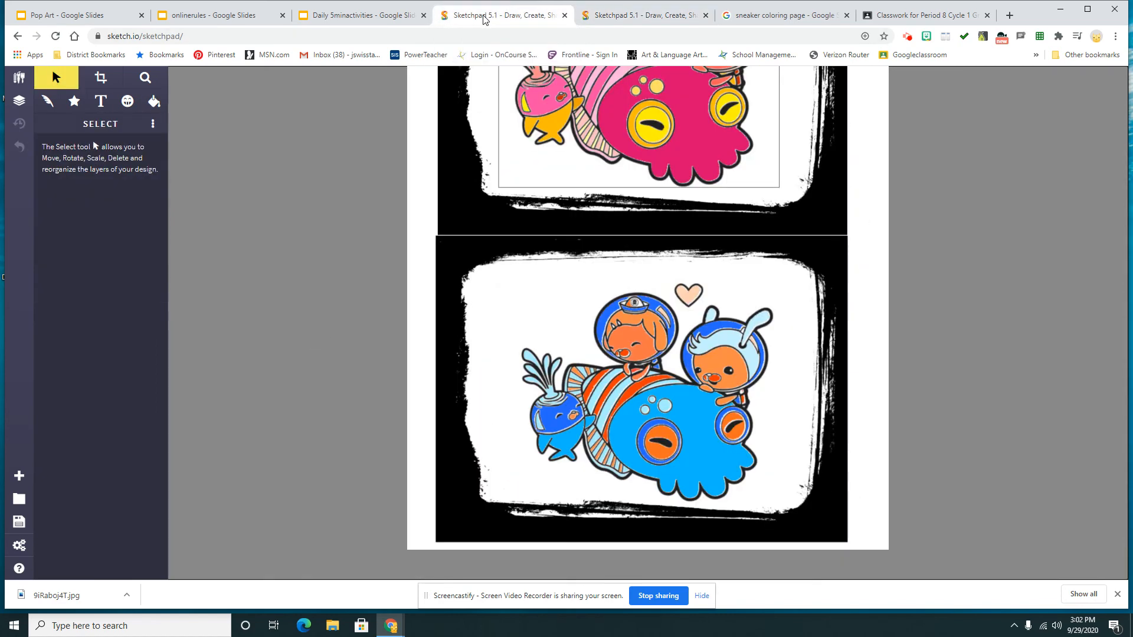
{"action": "scroll", "coordinate": [321, 214], "scroll_direction": "up", "scroll_amount": 2}
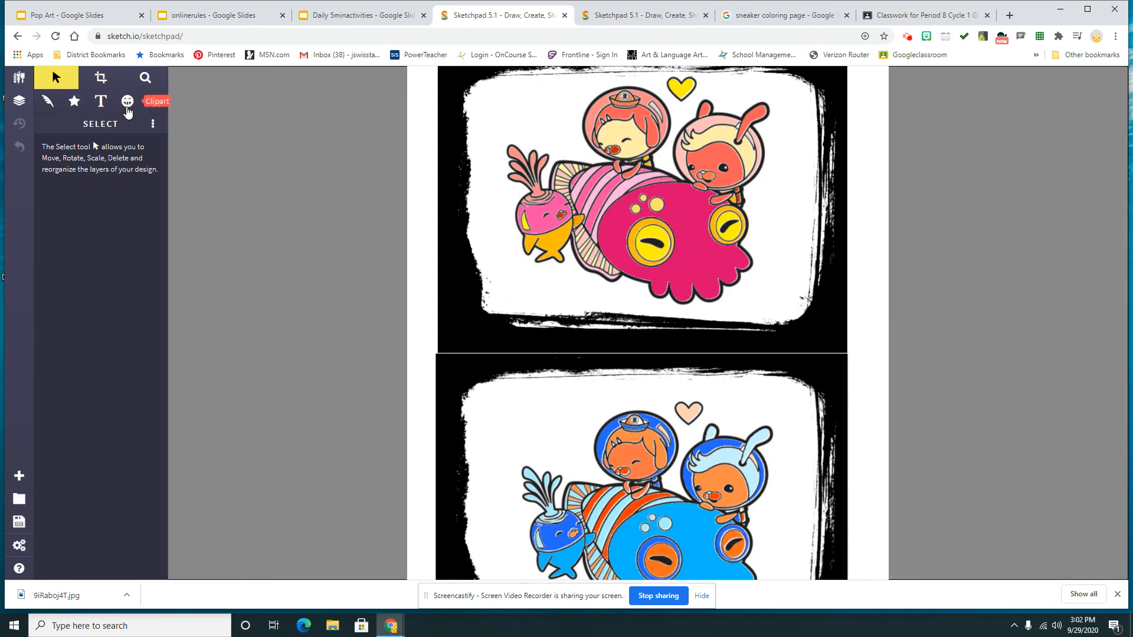
{"action": "left_click", "coordinate": [127, 102]}
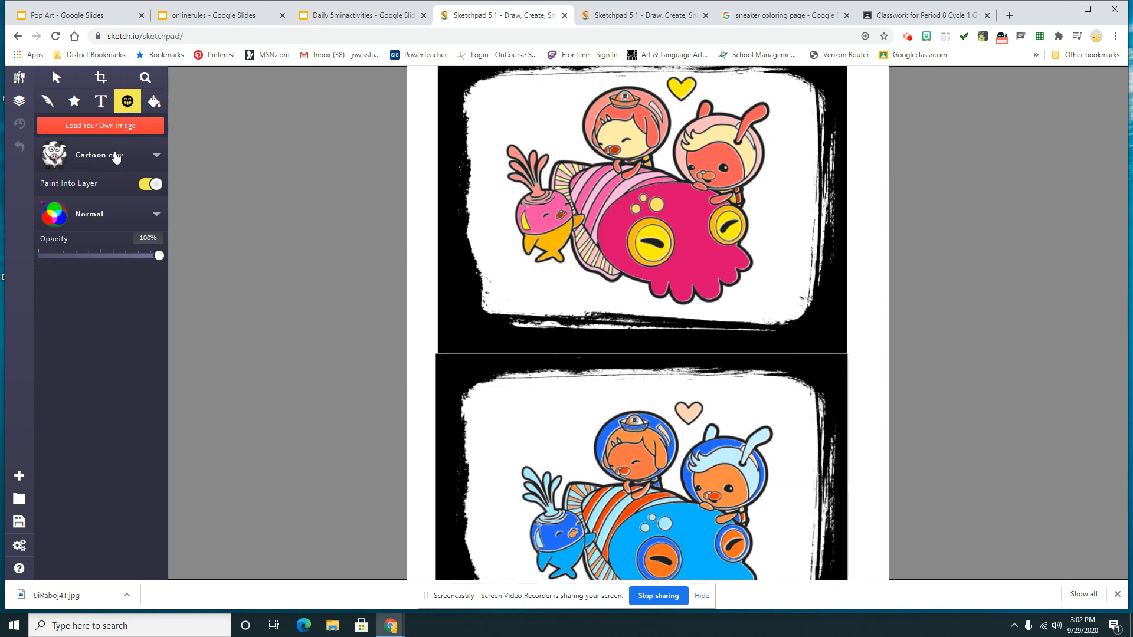
{"action": "left_click", "coordinate": [84, 167]}
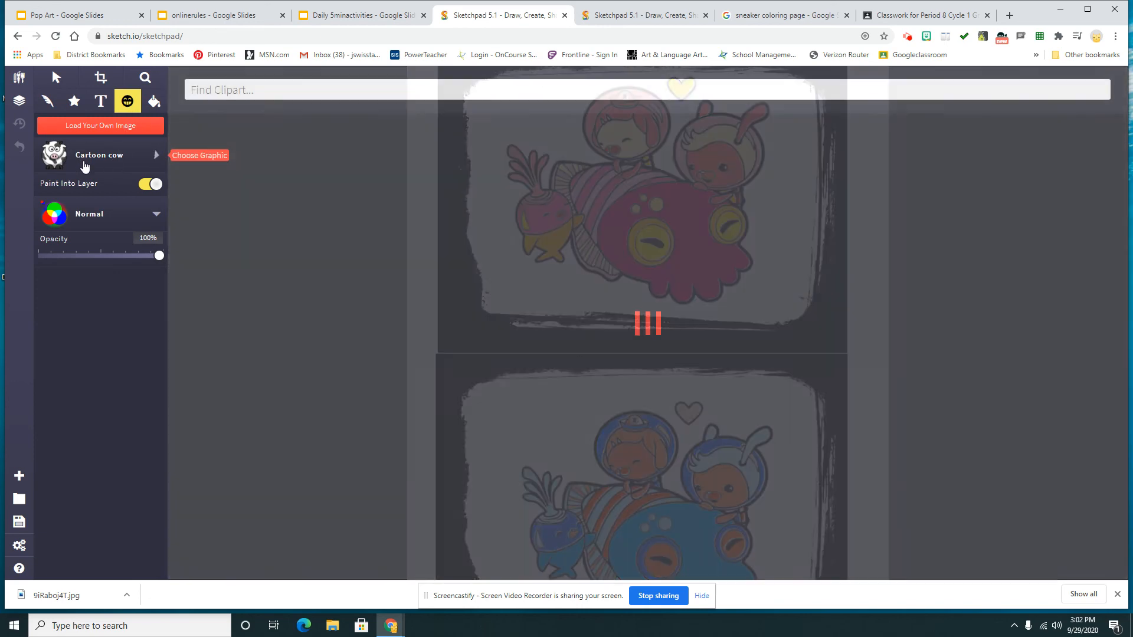
{"action": "left_click", "coordinate": [233, 90]}
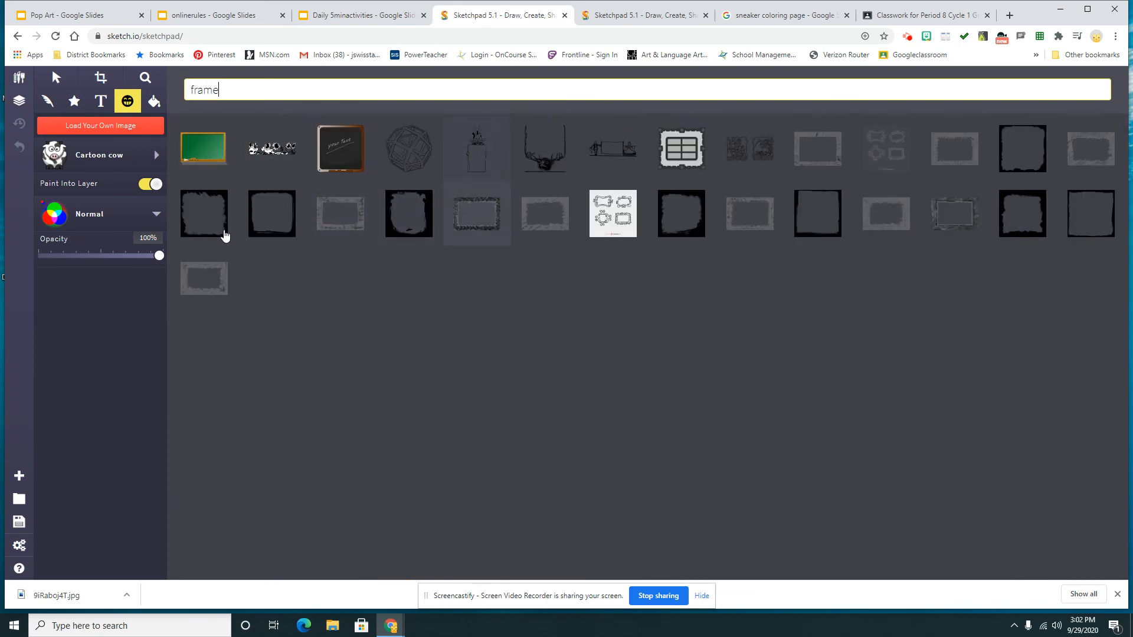
{"action": "mouse_move", "coordinate": [295, 191]}
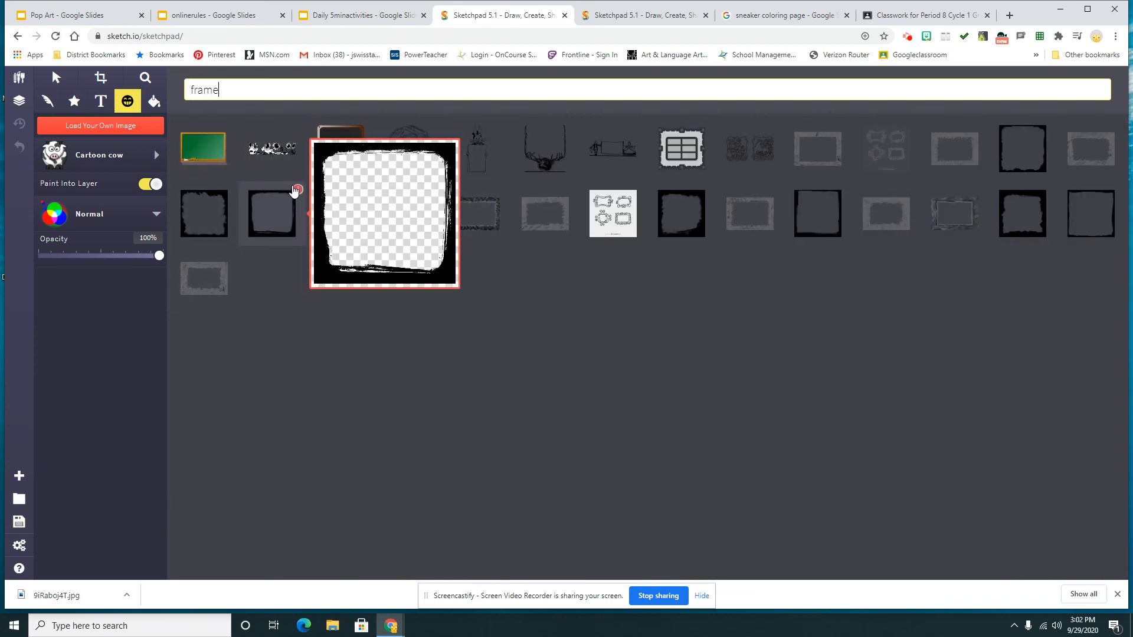
{"action": "left_click", "coordinate": [143, 351]}
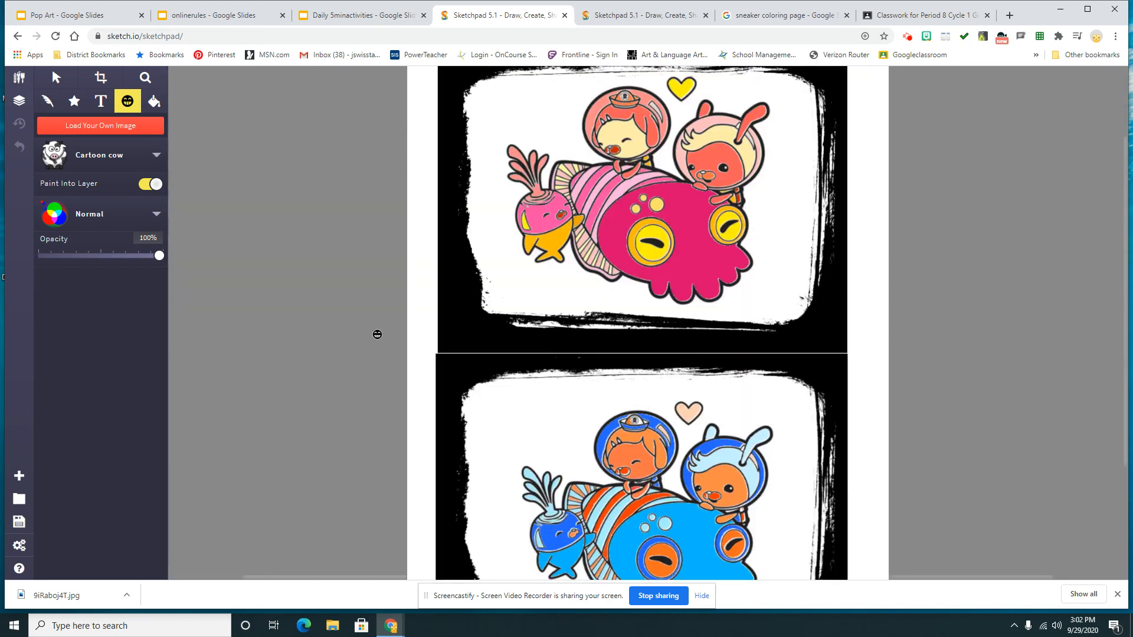